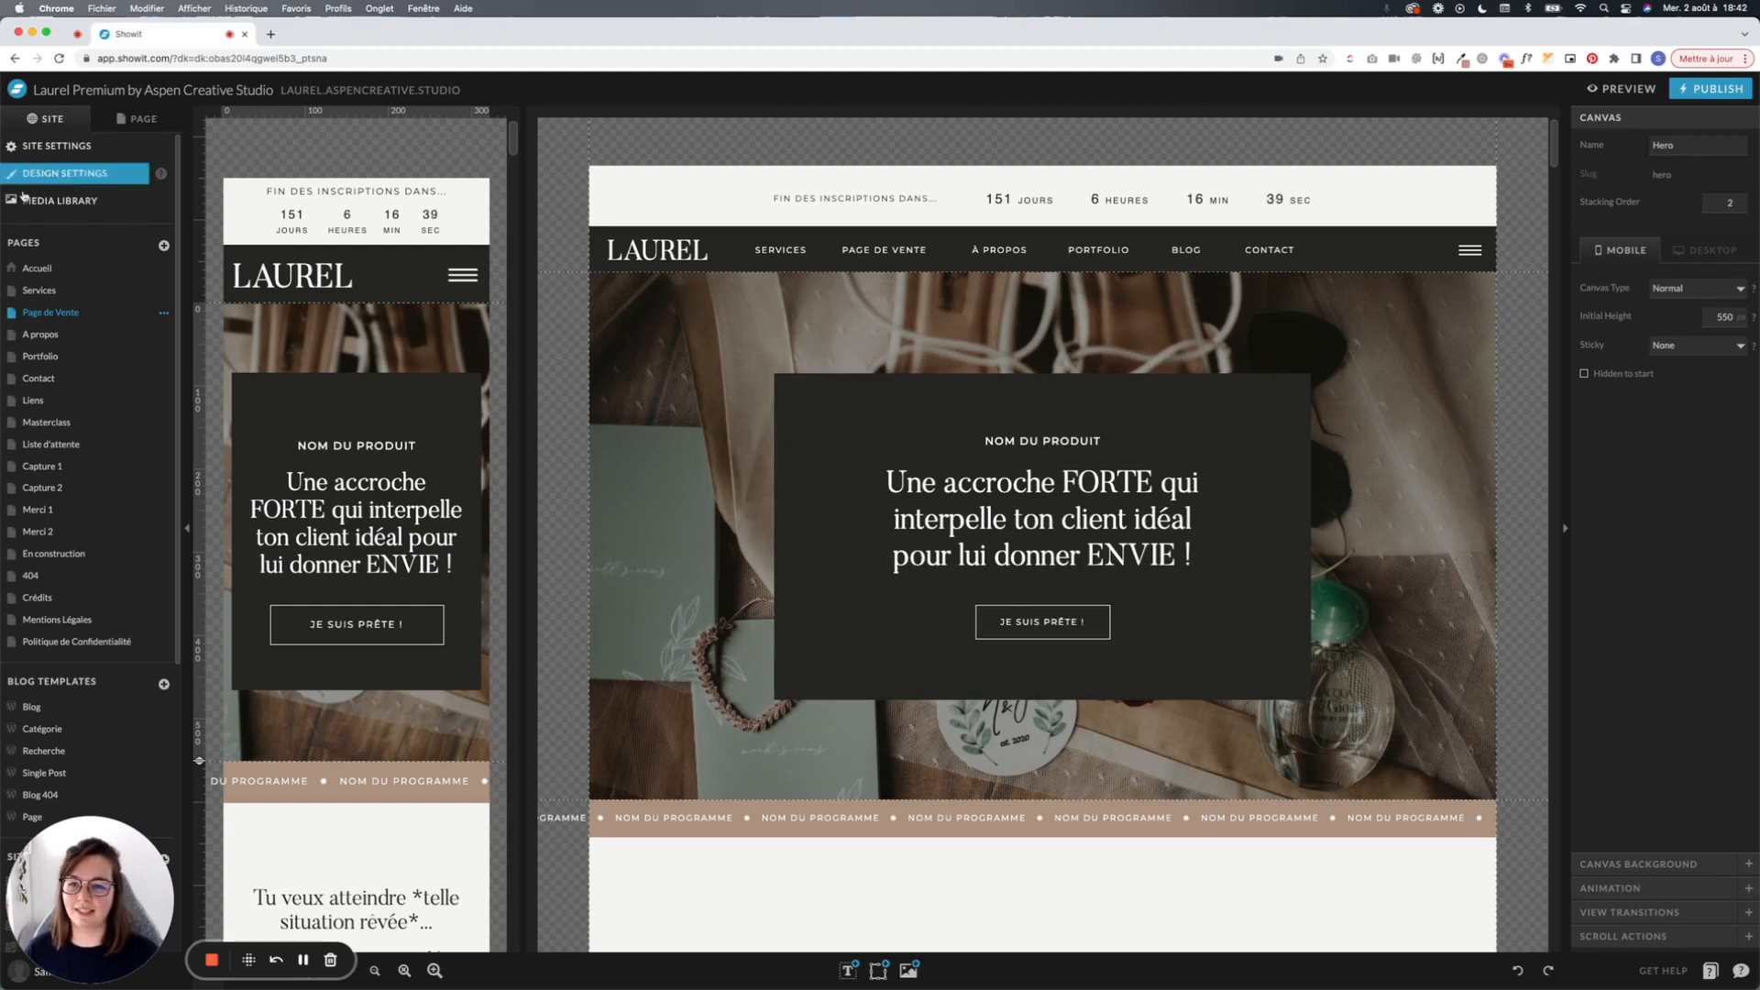
Step: Try to add the HarlowDuoScript-Regular.woff file from Finder to the 00 - Fonts folder of the media library
left_click(89, 203)
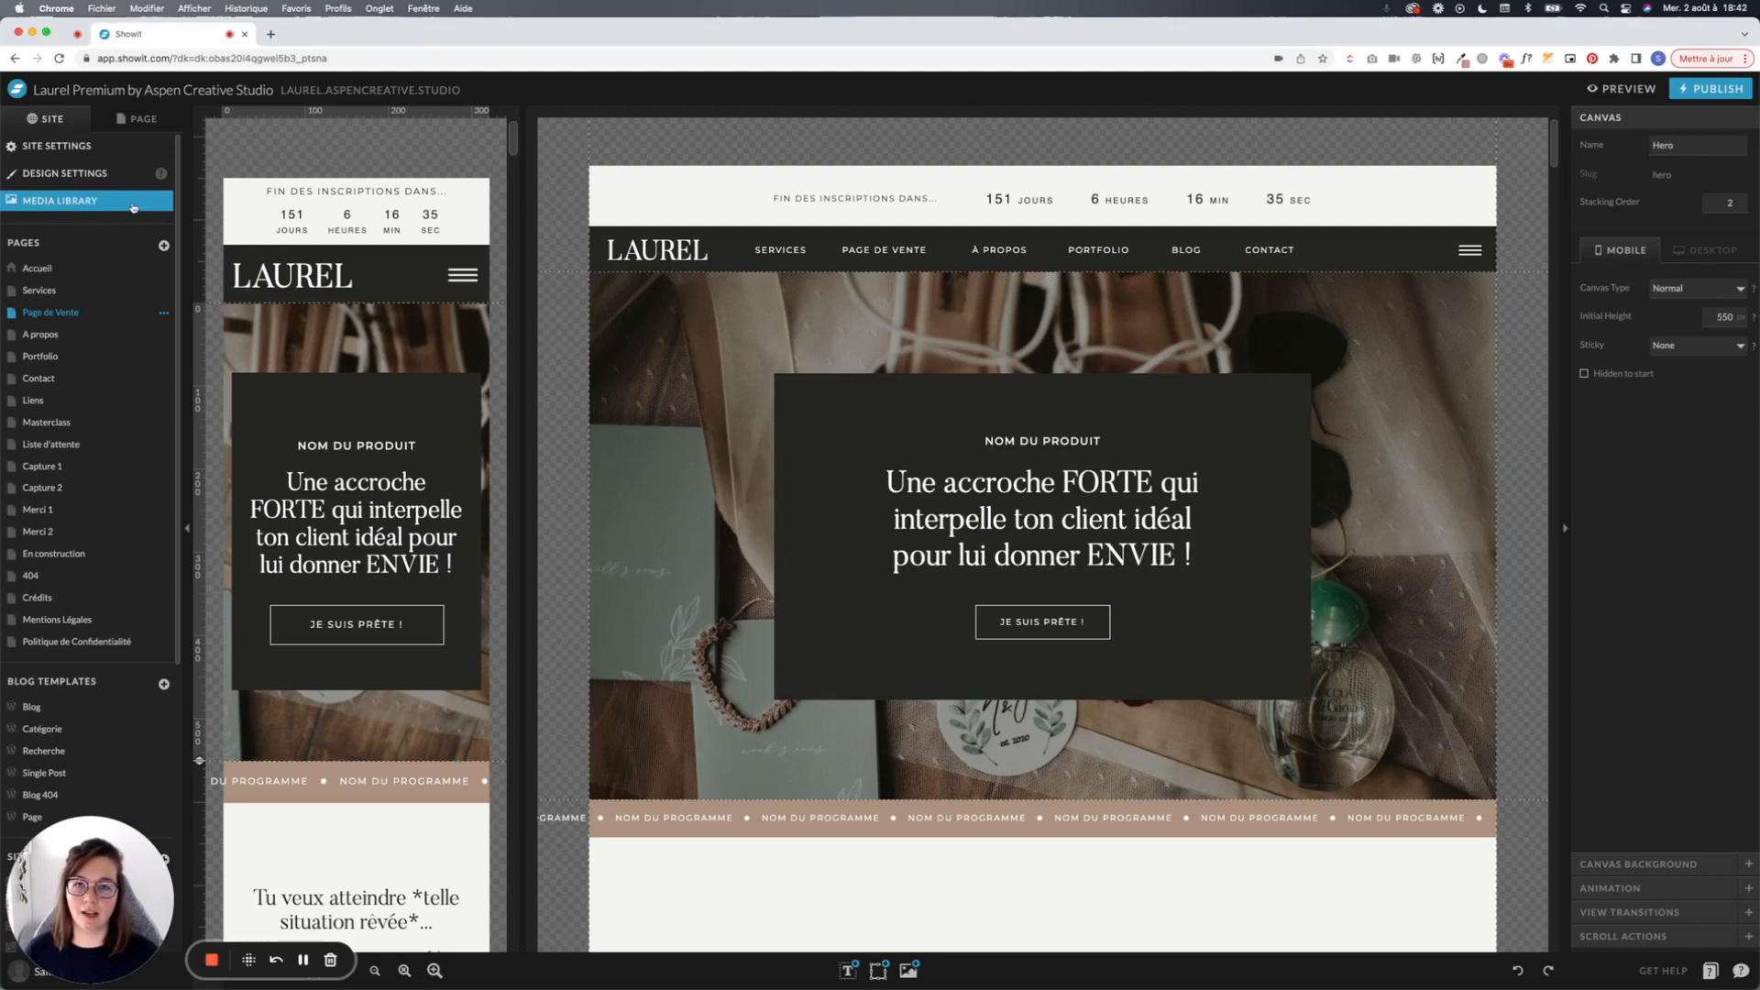
left_click(135, 207)
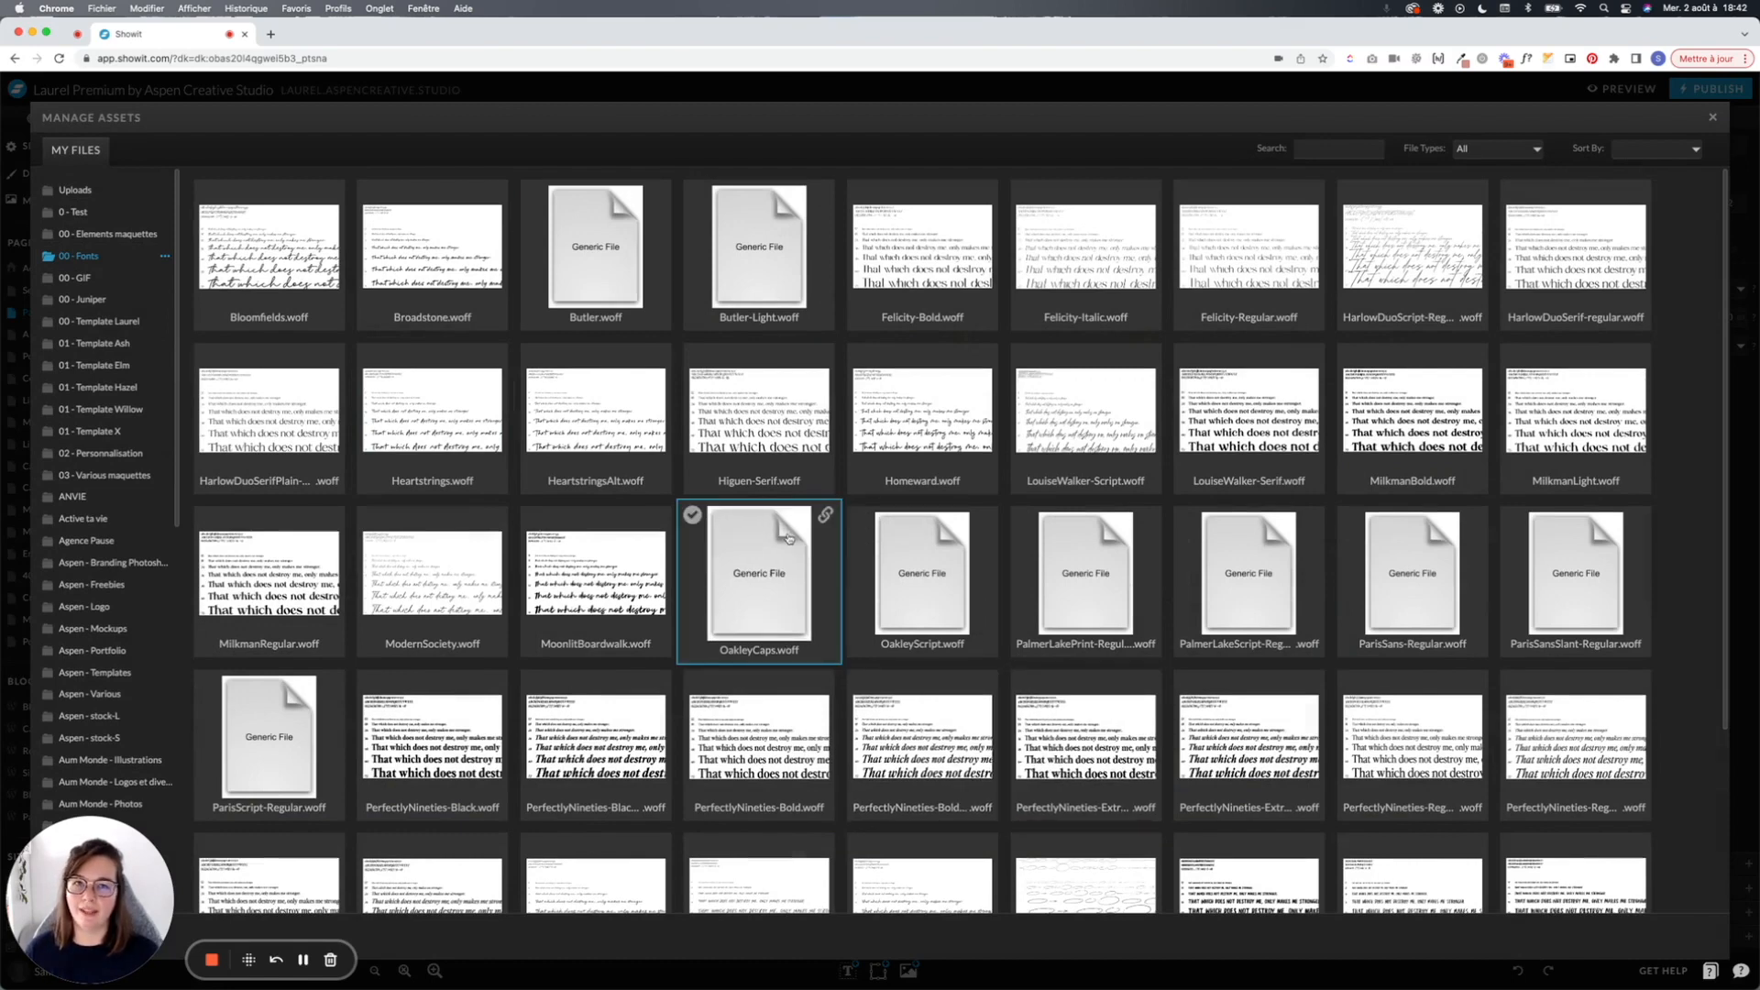
mouse_move(501, 958)
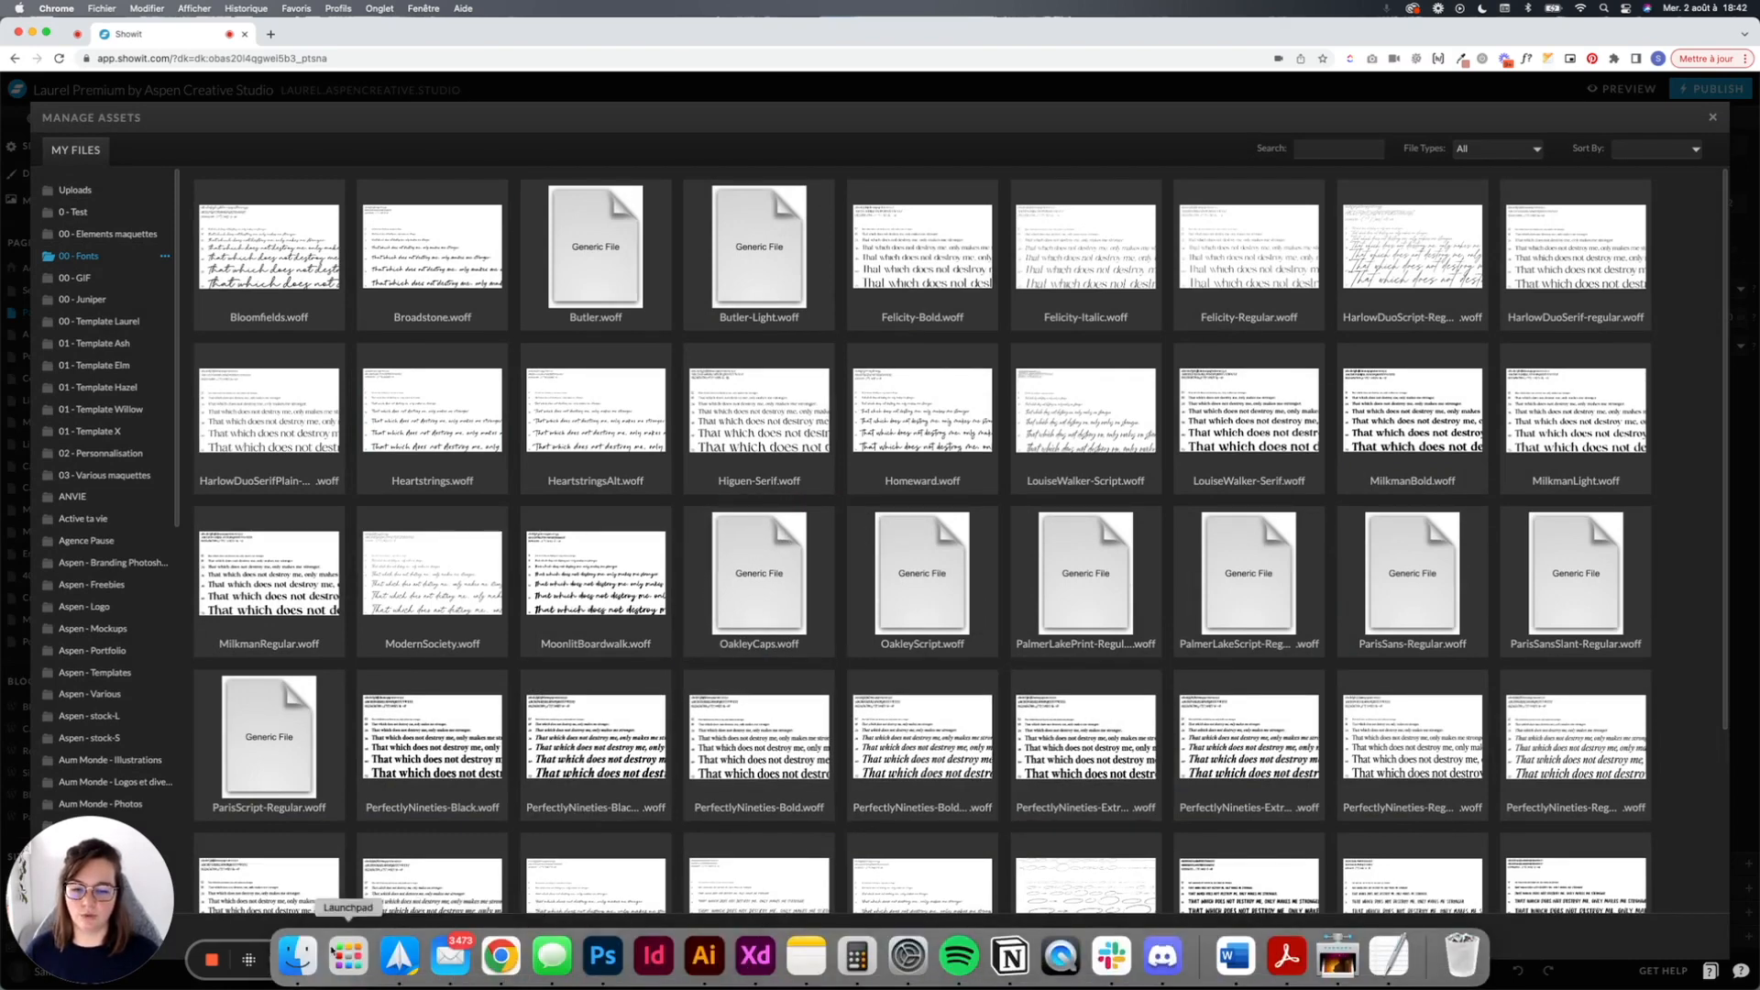
left_click(295, 955)
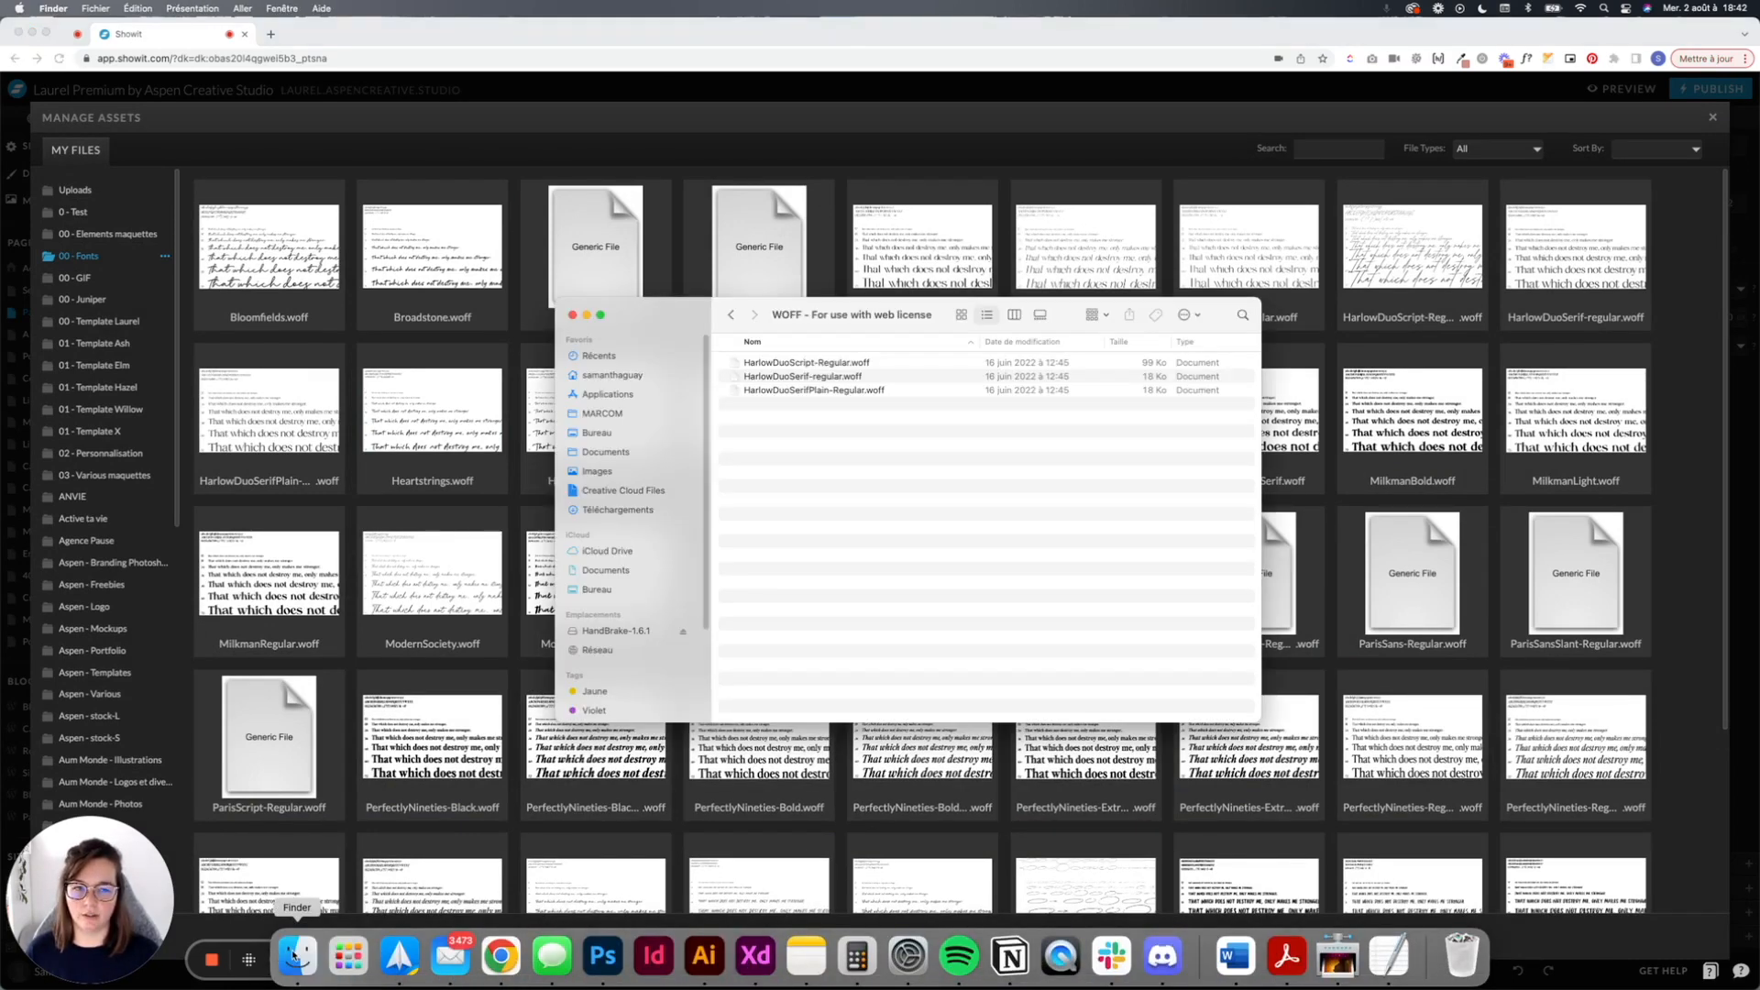
left_click(812, 367)
left_click_drag(813, 367, 447, 443)
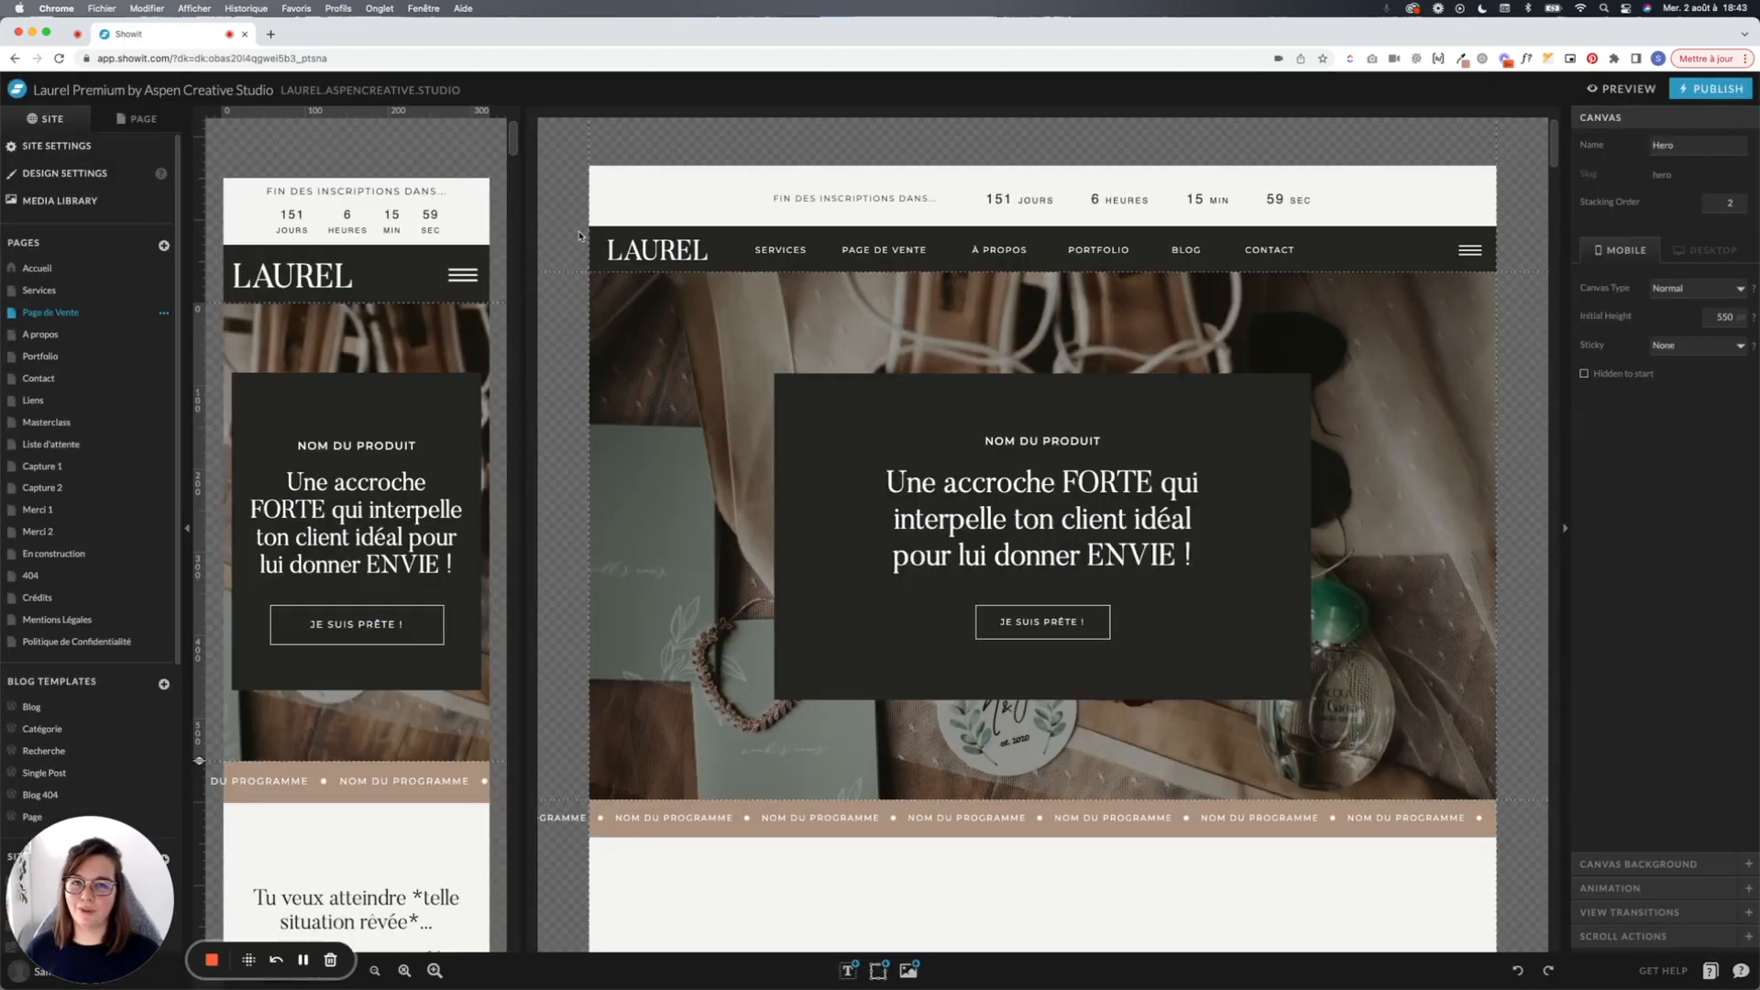
Step: Open the site's font settings and browse the list of available Google Fonts
left_click(62, 176)
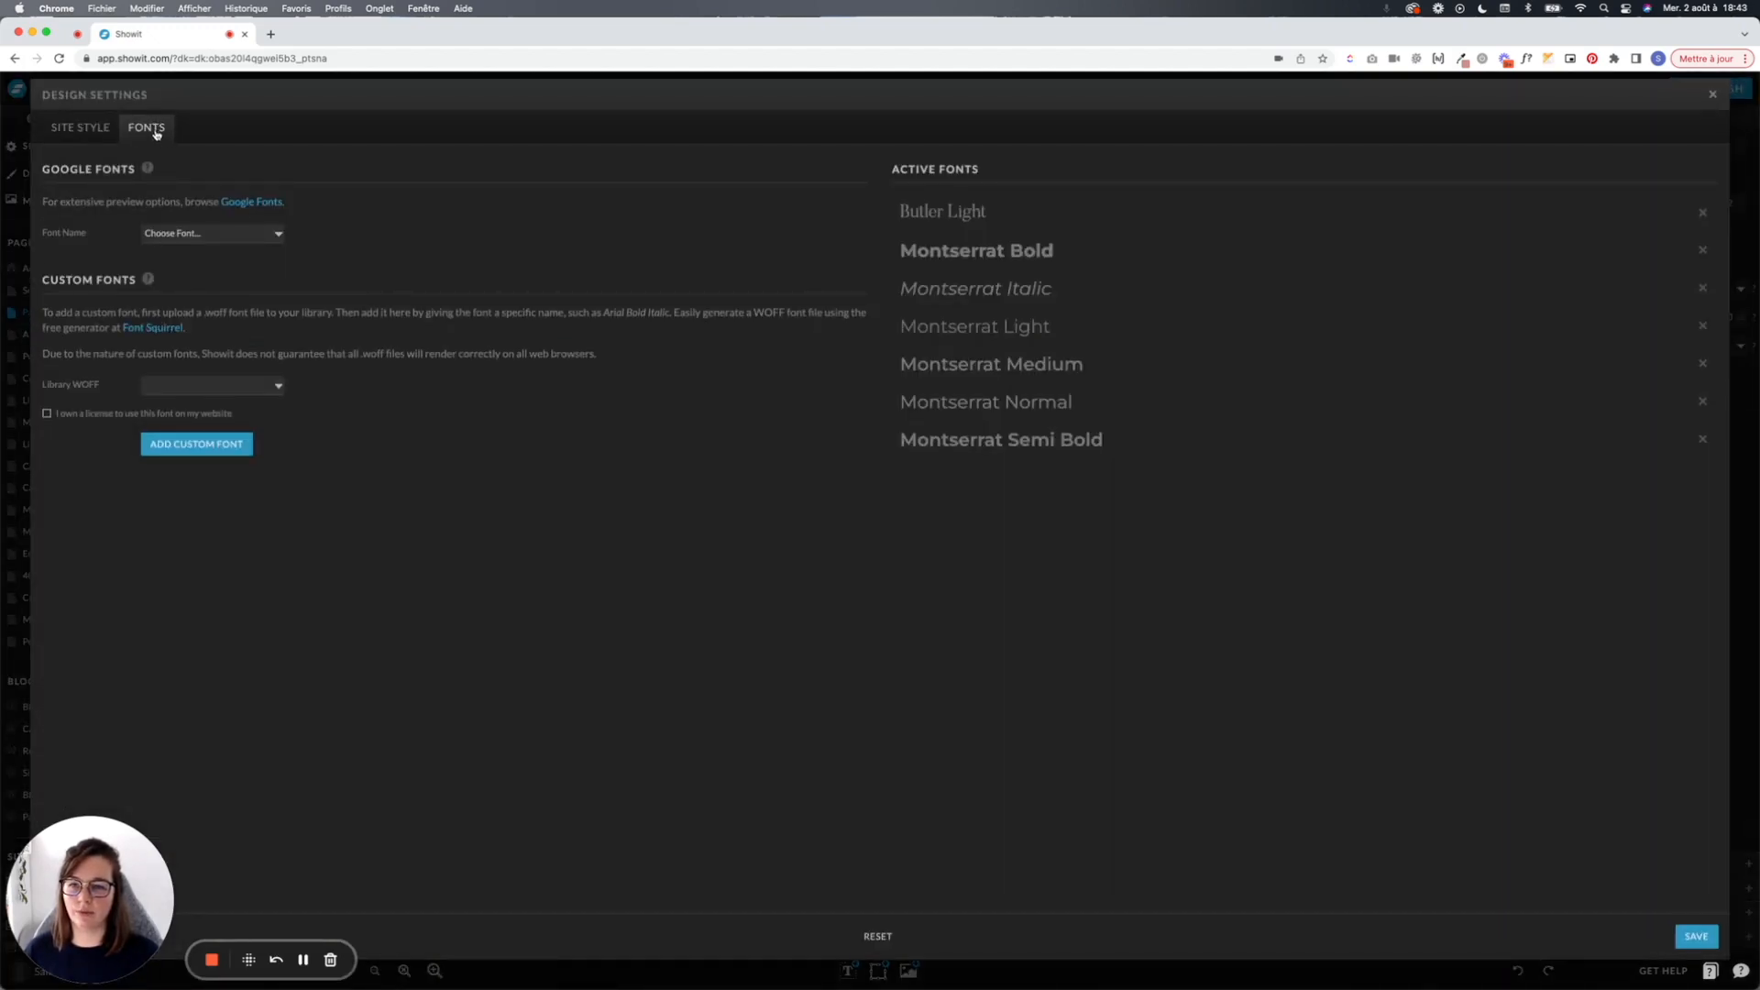
left_click(253, 235)
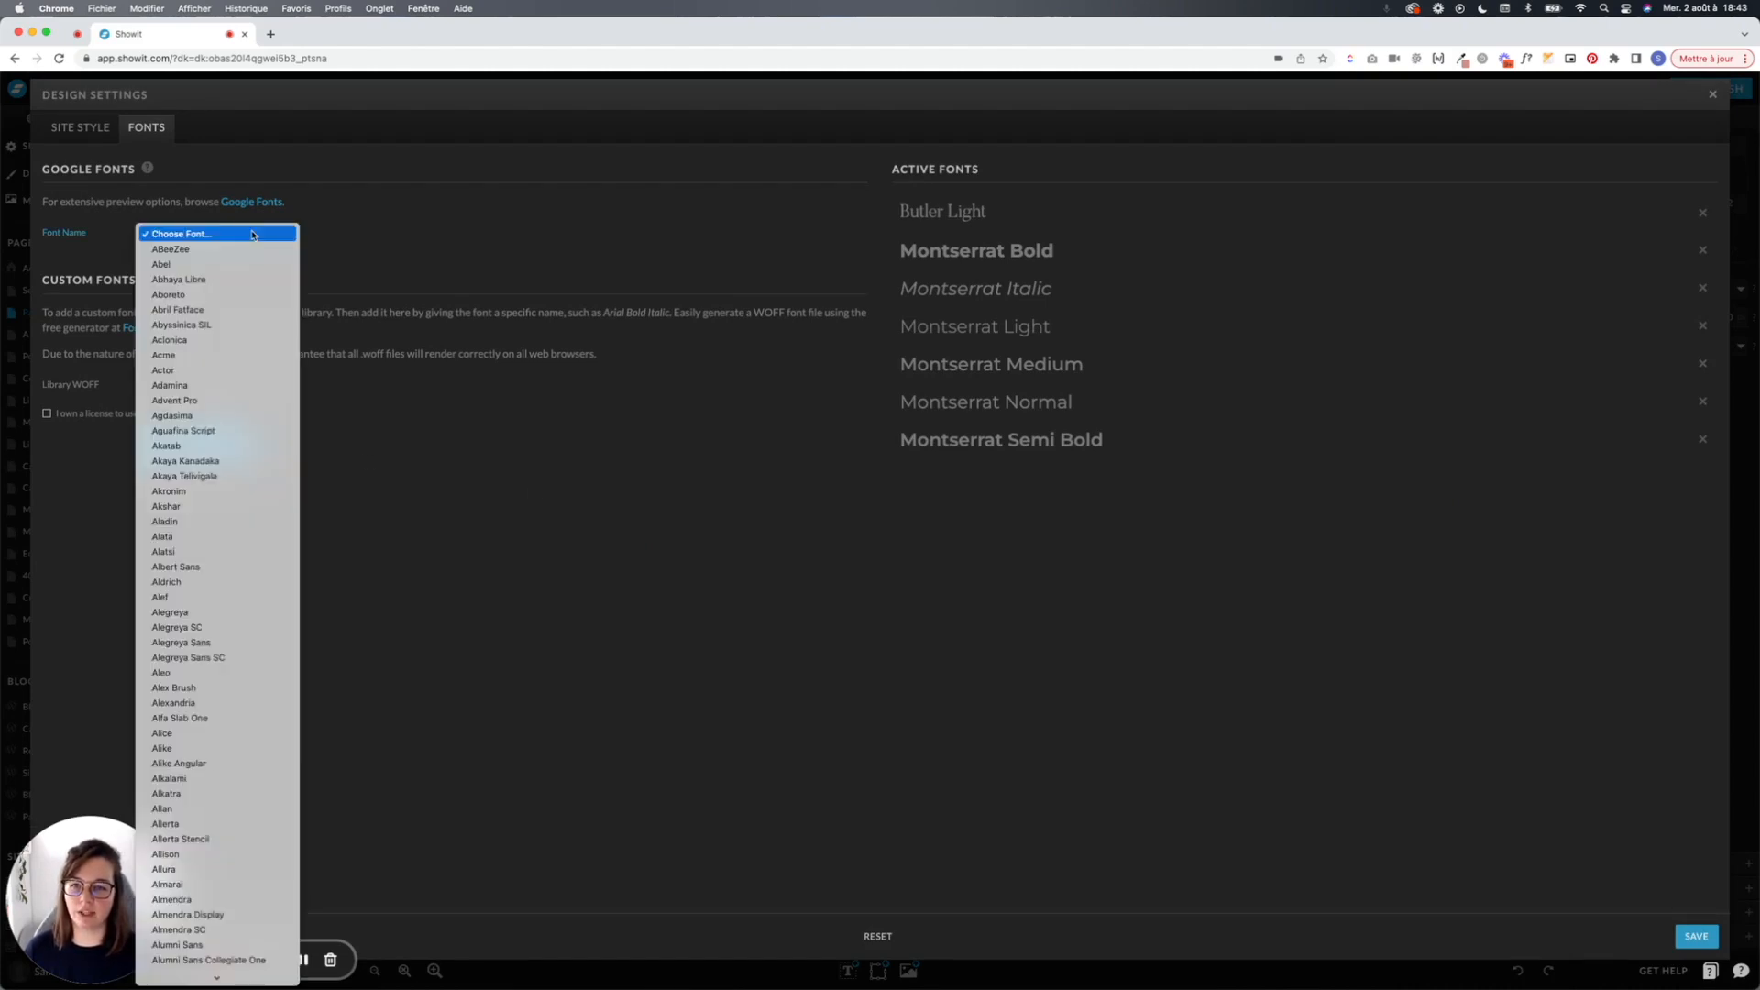
scroll(218, 450, "down", 10)
scroll(218, 455, "down", 15)
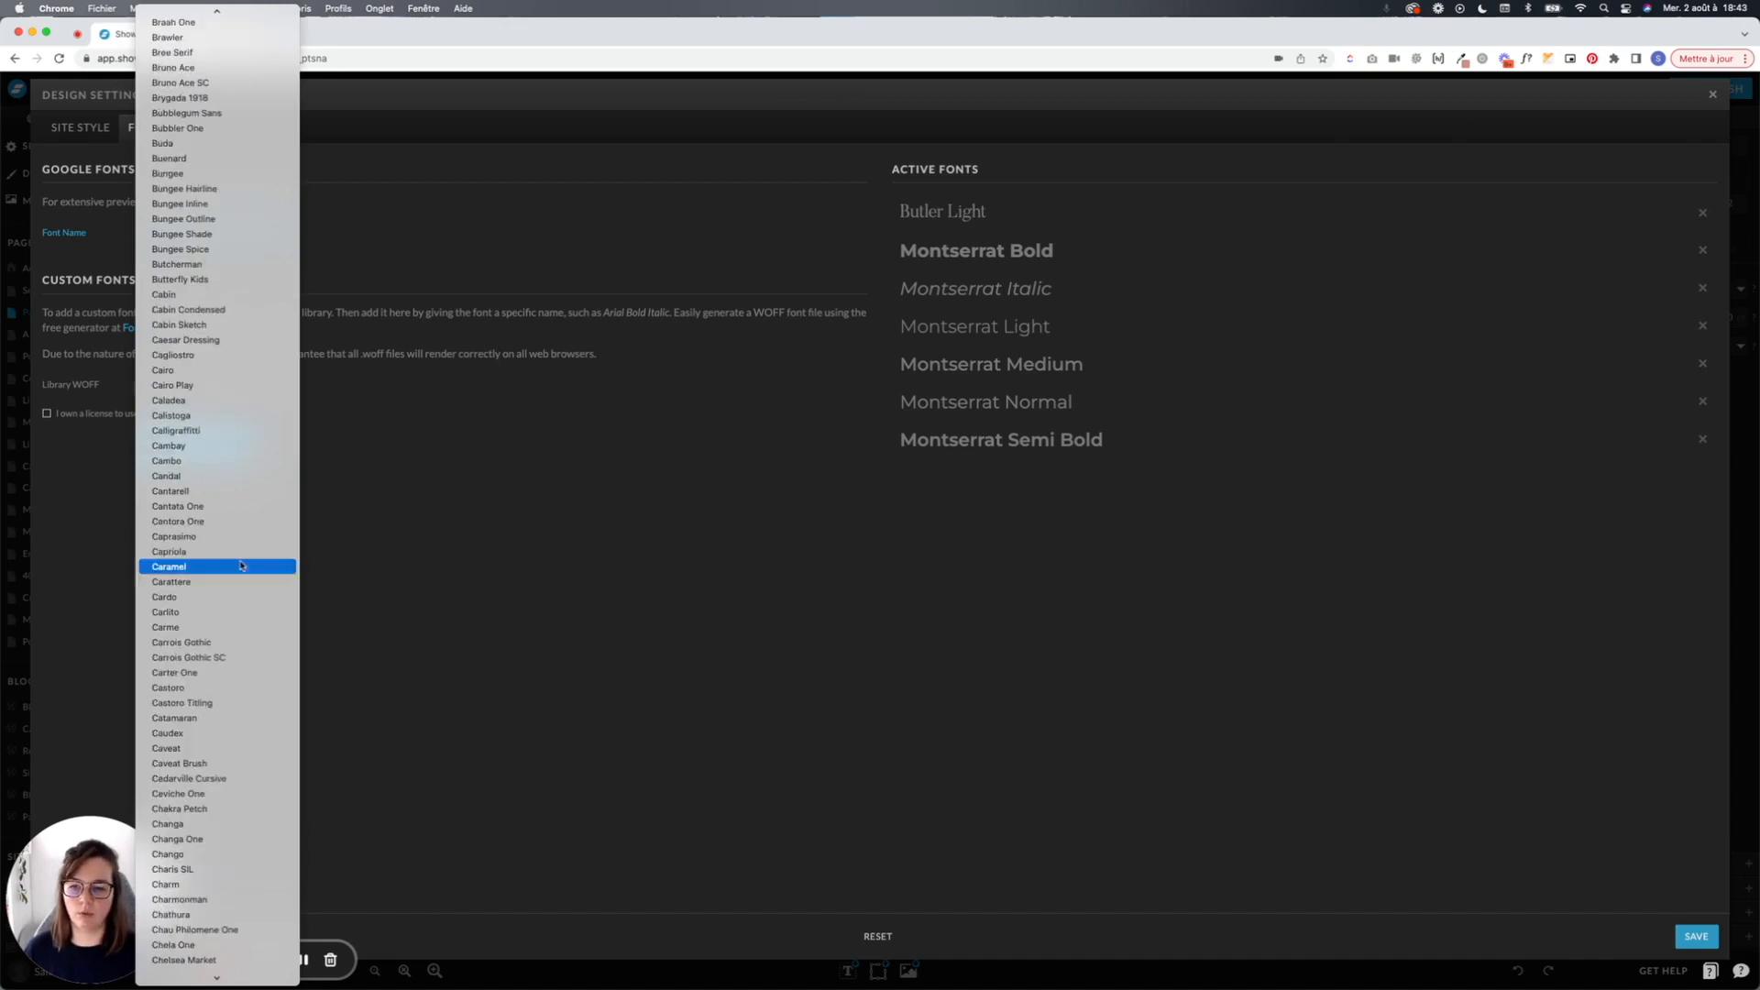
left_click(551, 431)
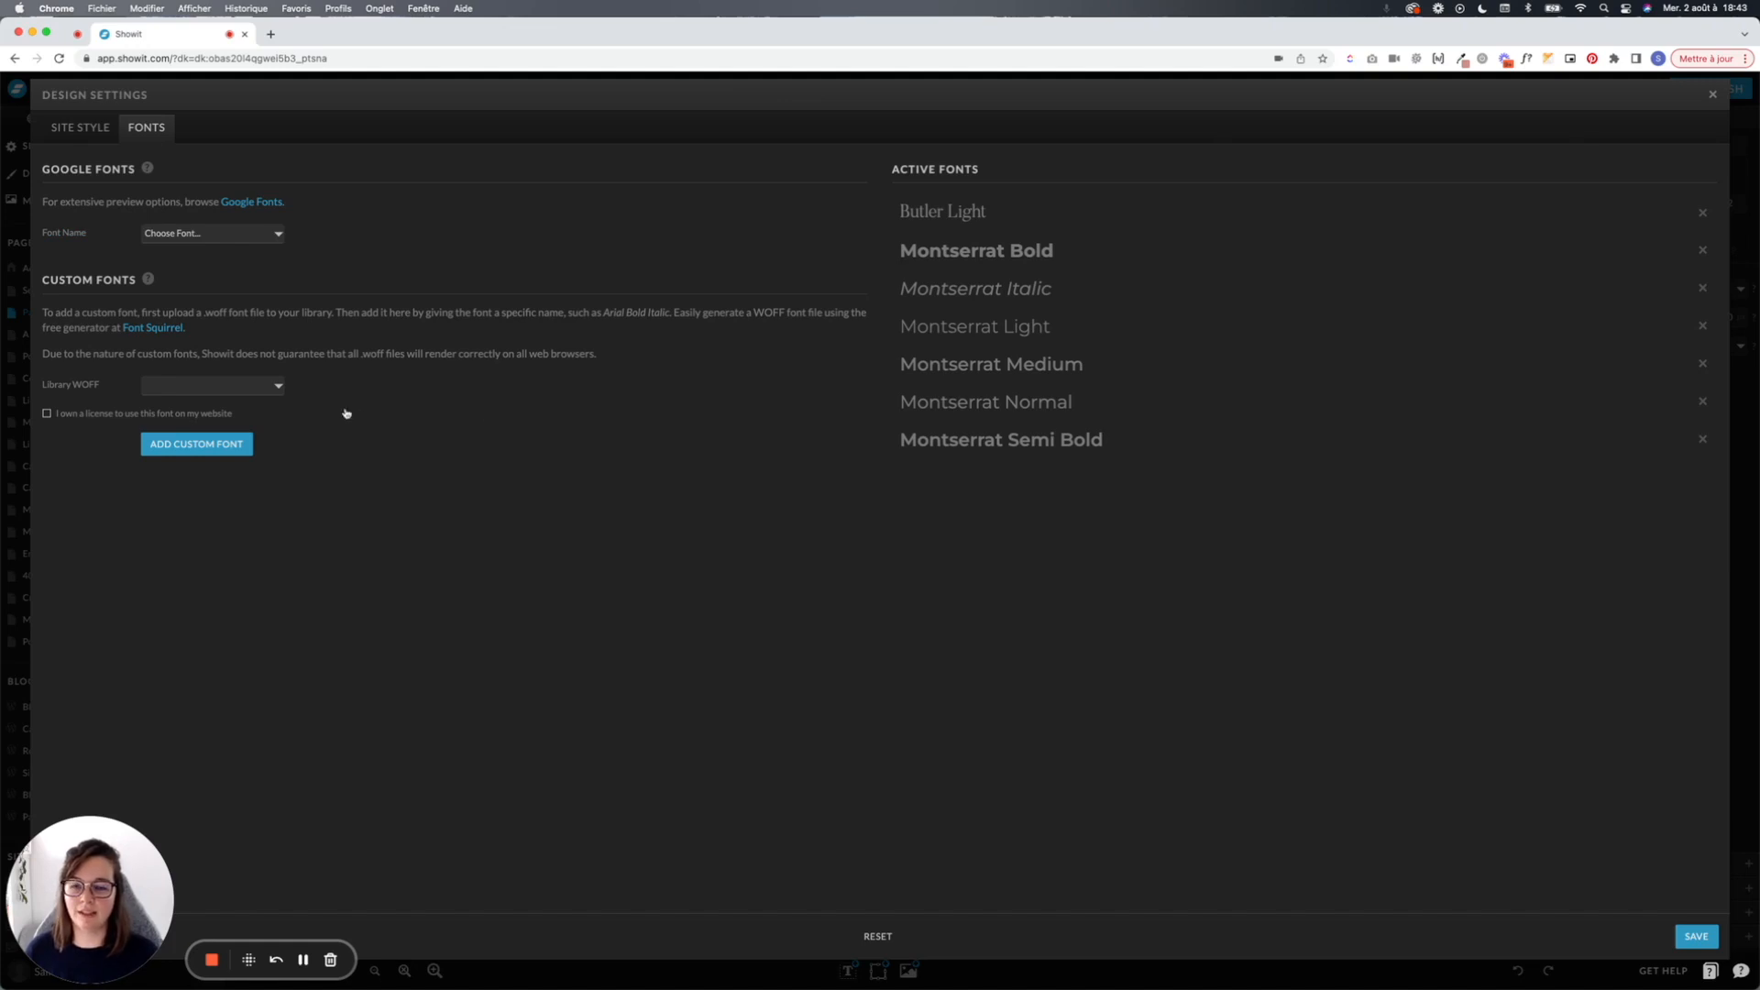
Step: Add HarlowDuoScript-Regular as a custom font named "Harlow Script", confirm owning its license, and save the design settings
left_click(227, 396)
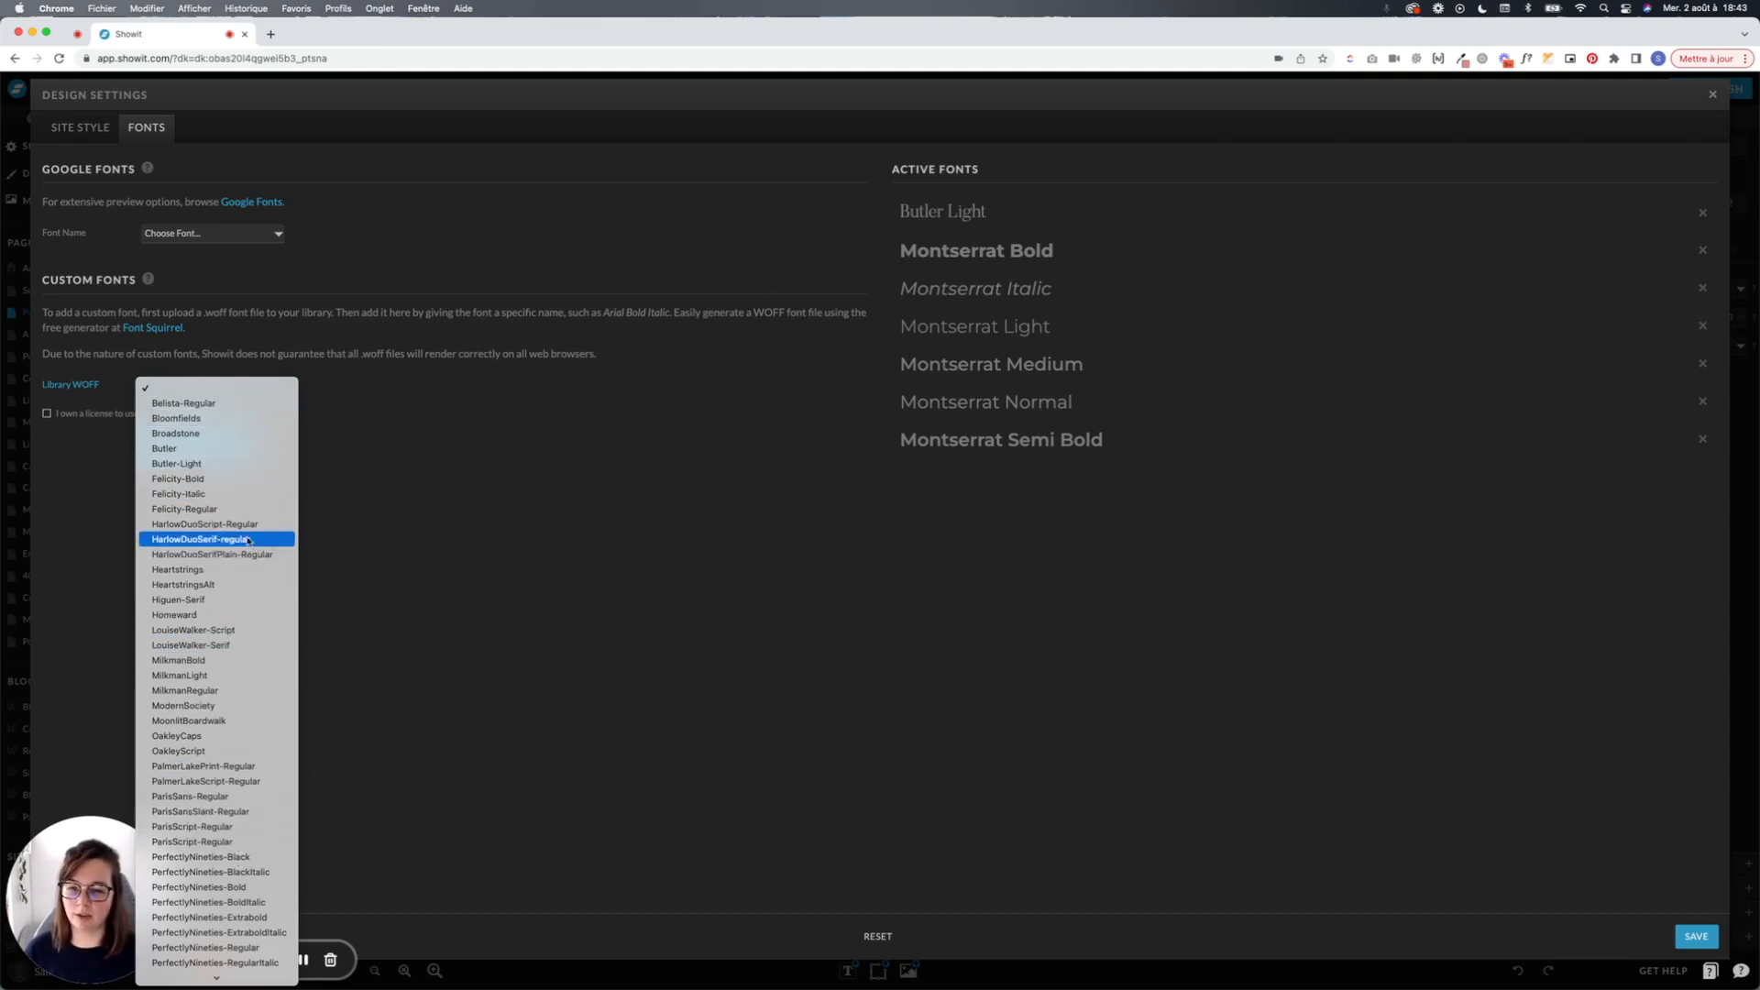
left_click(185, 528)
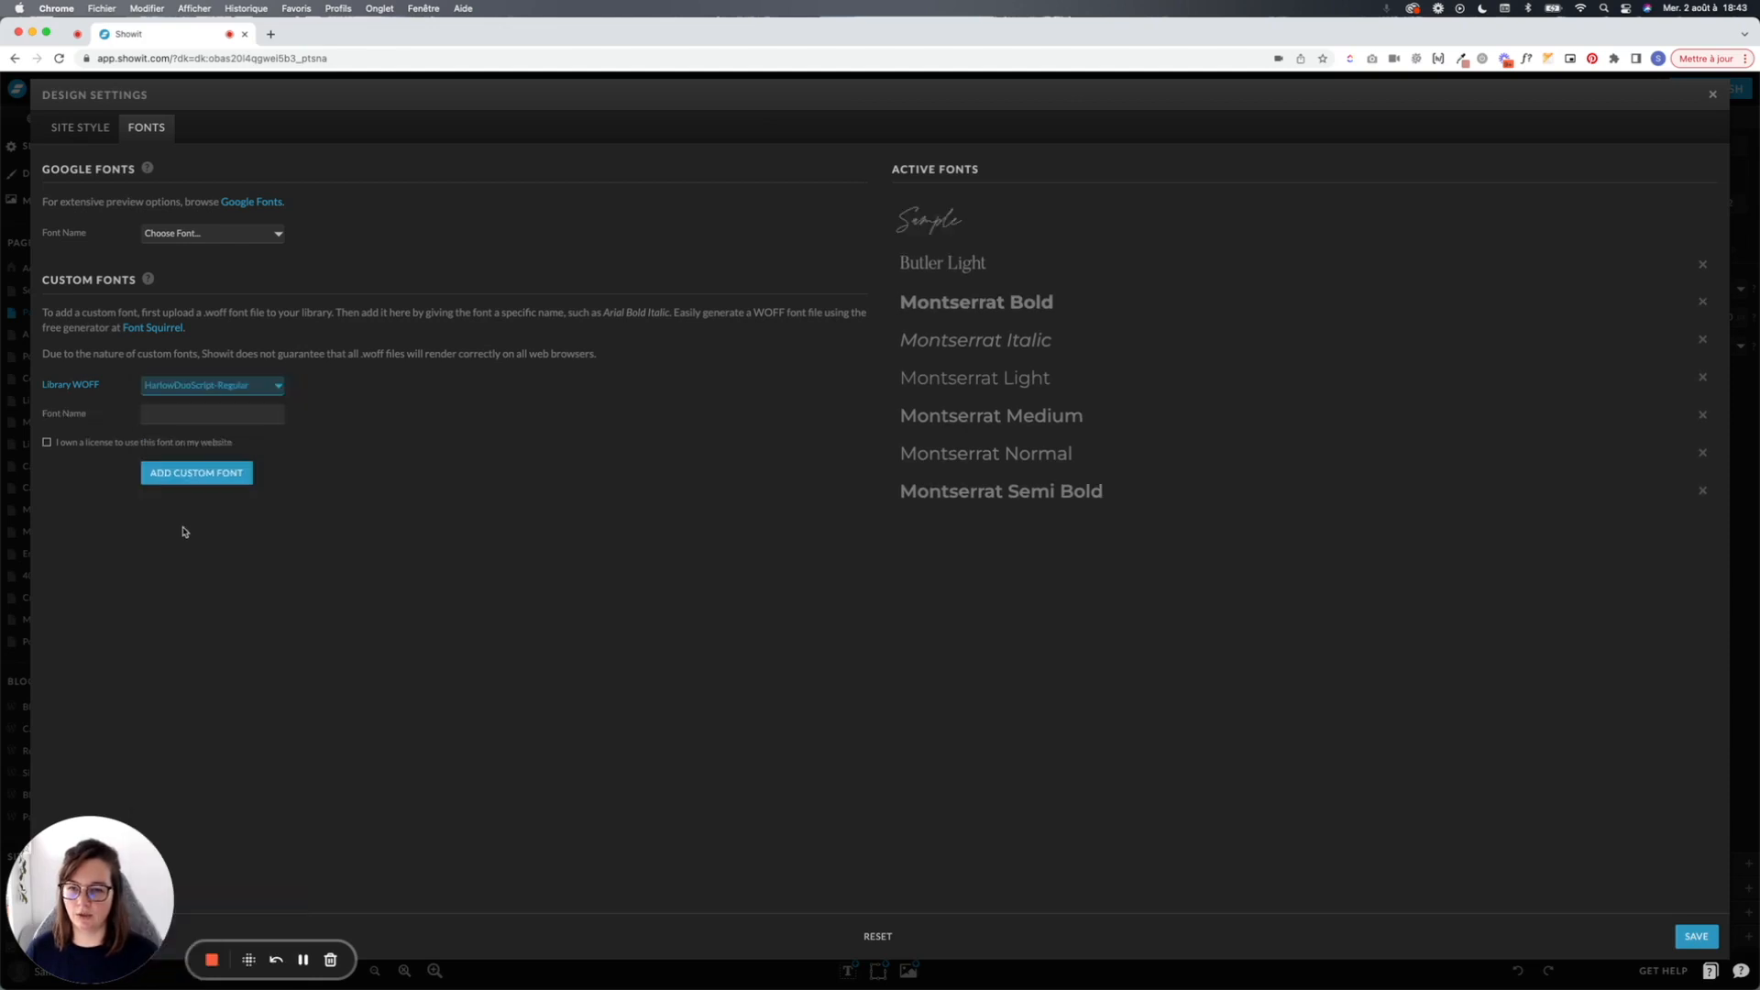
left_click(184, 420)
type("Harlow Script")
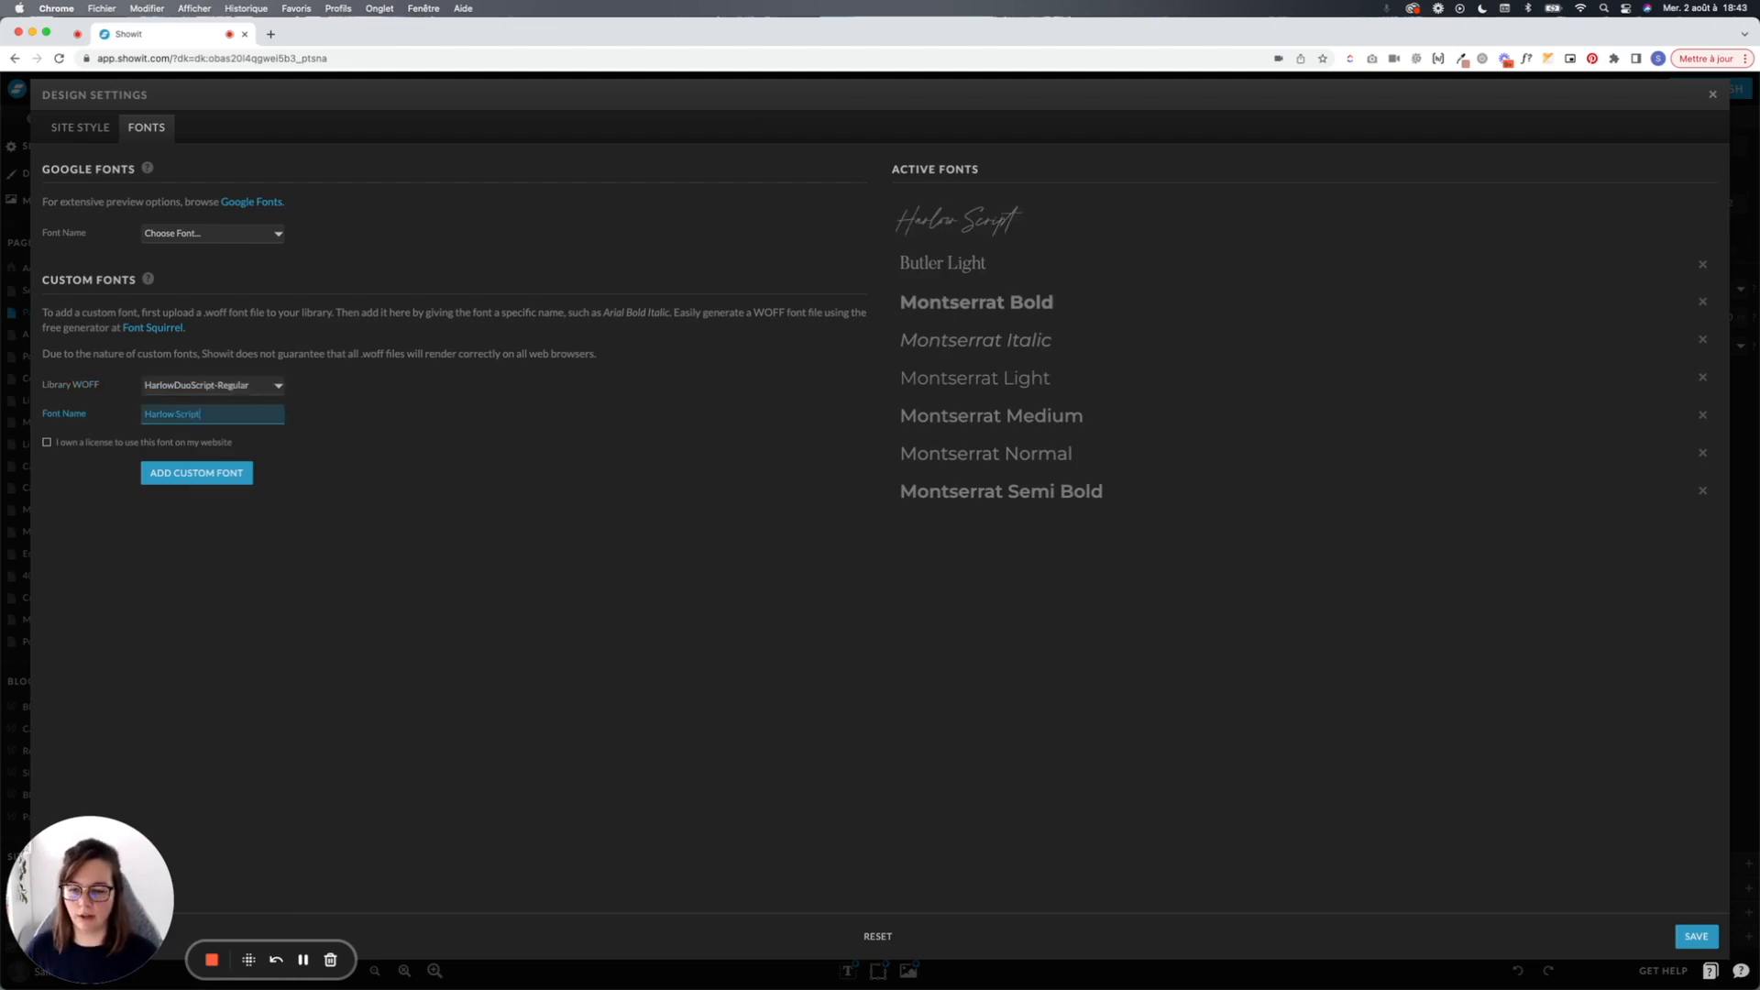
left_click(89, 447)
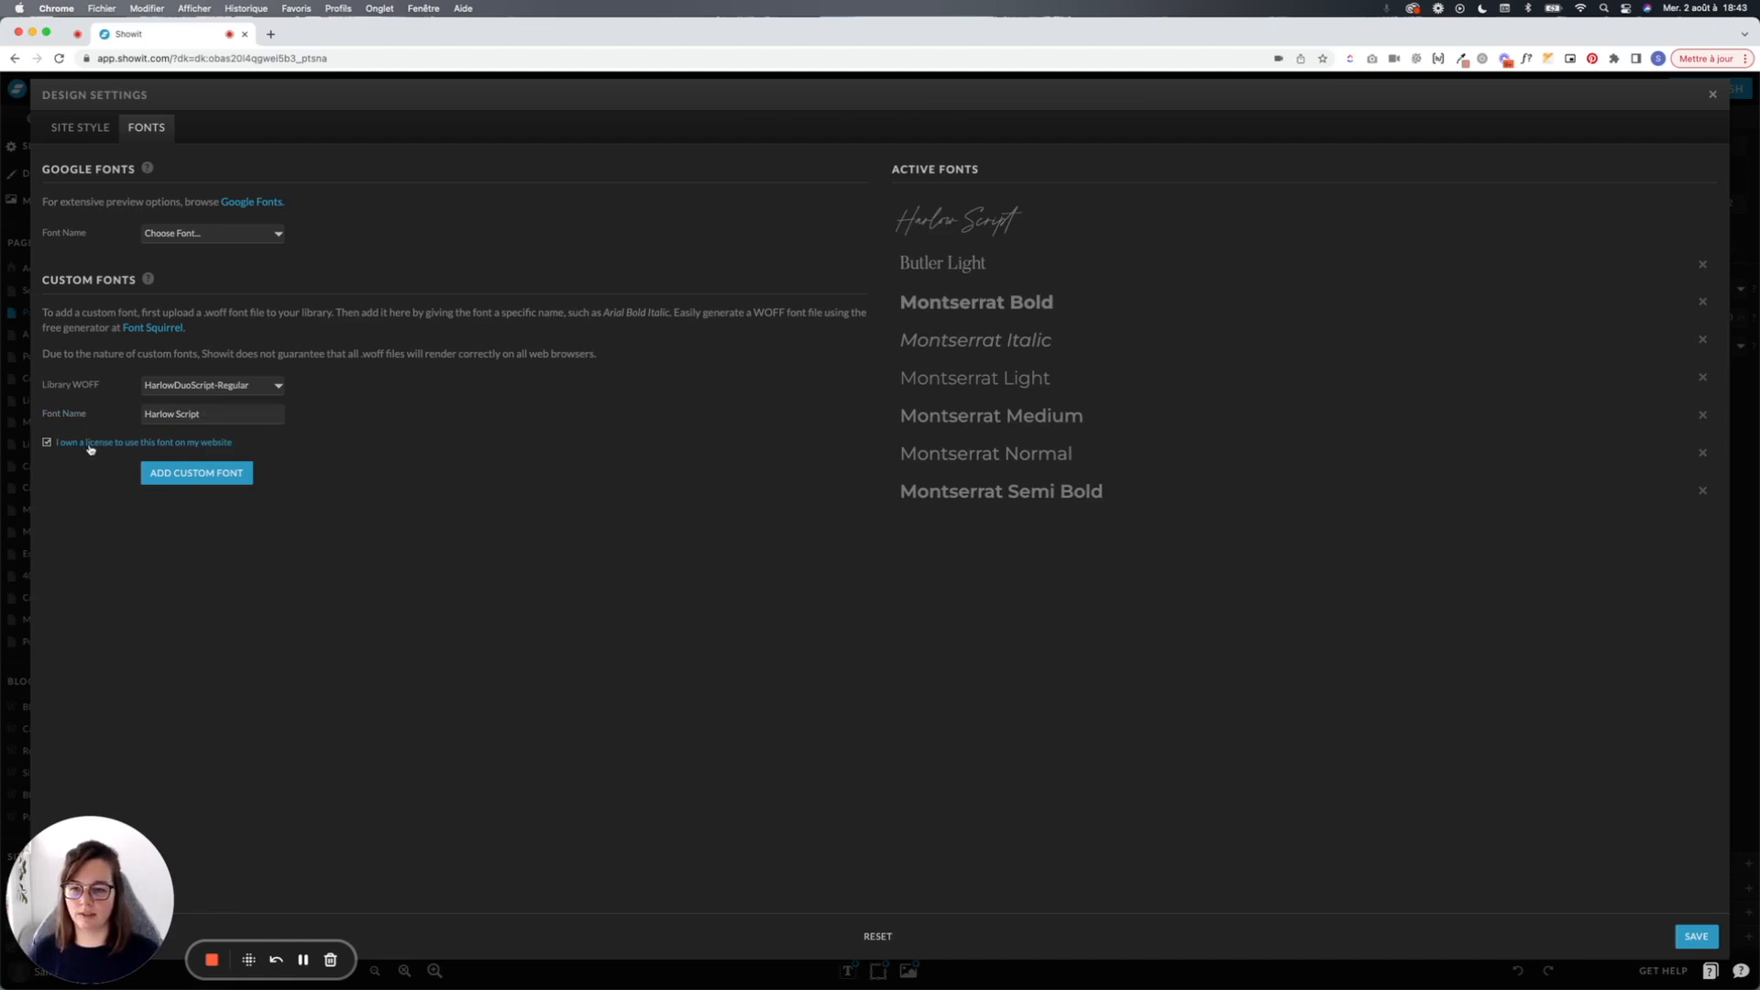
left_click(217, 474)
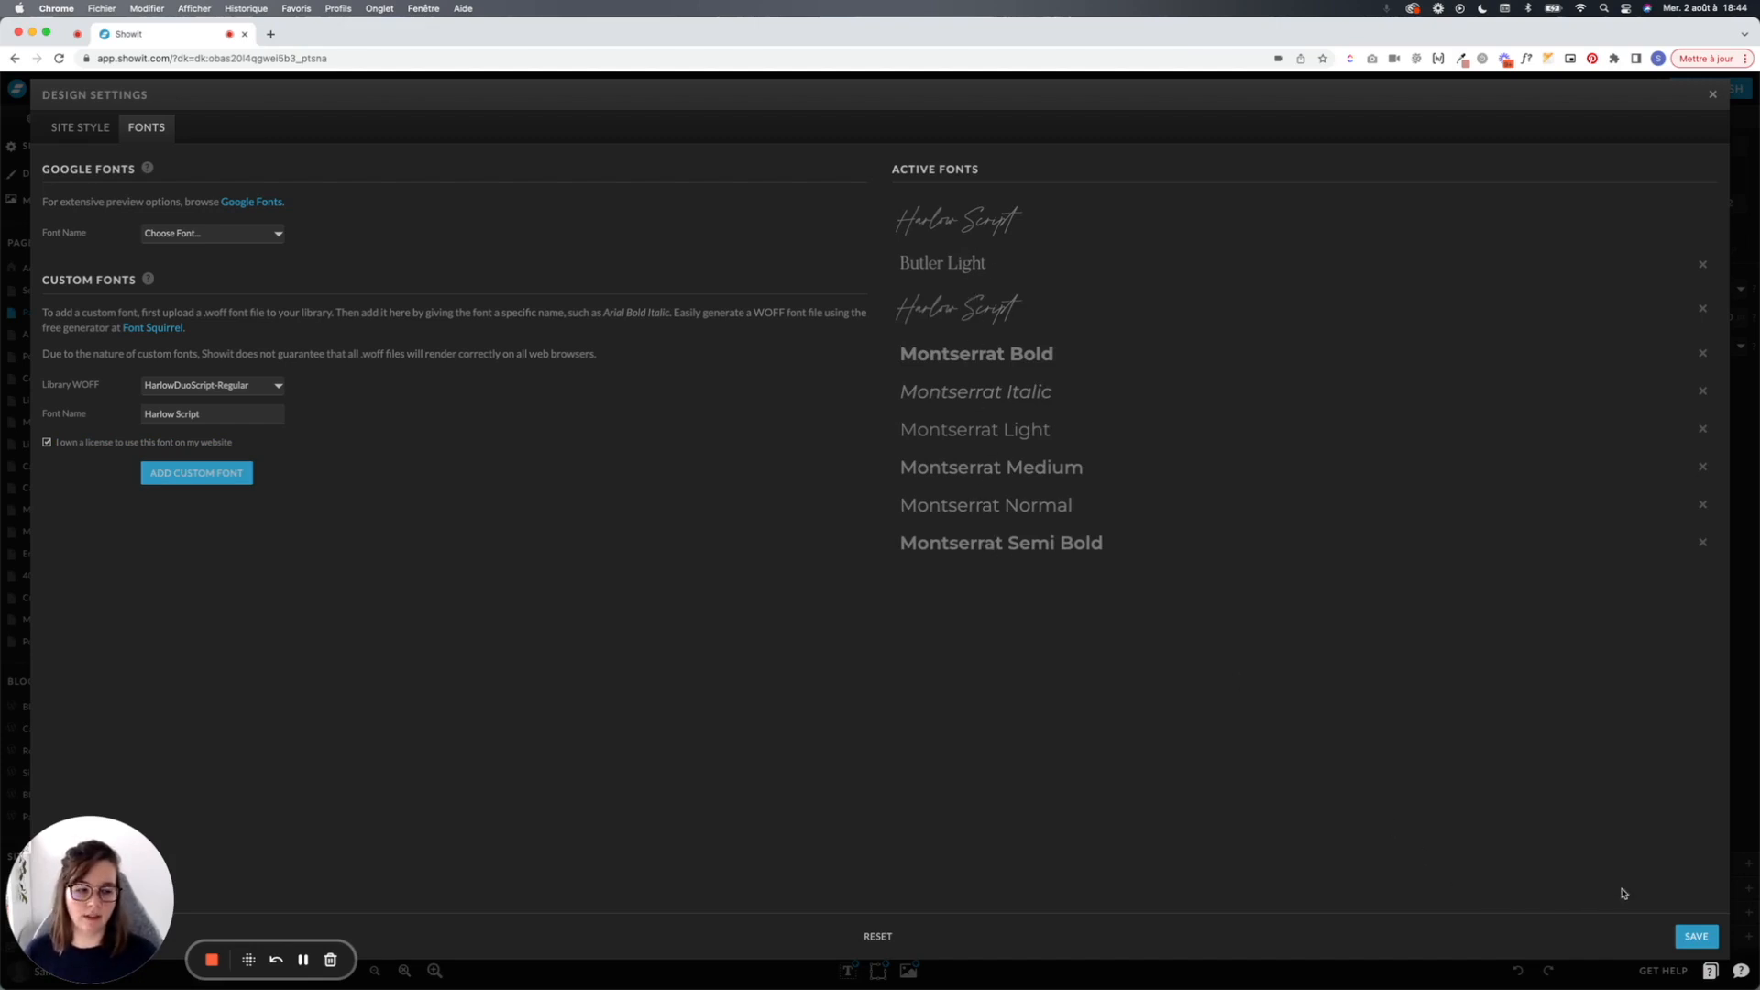
left_click(1697, 936)
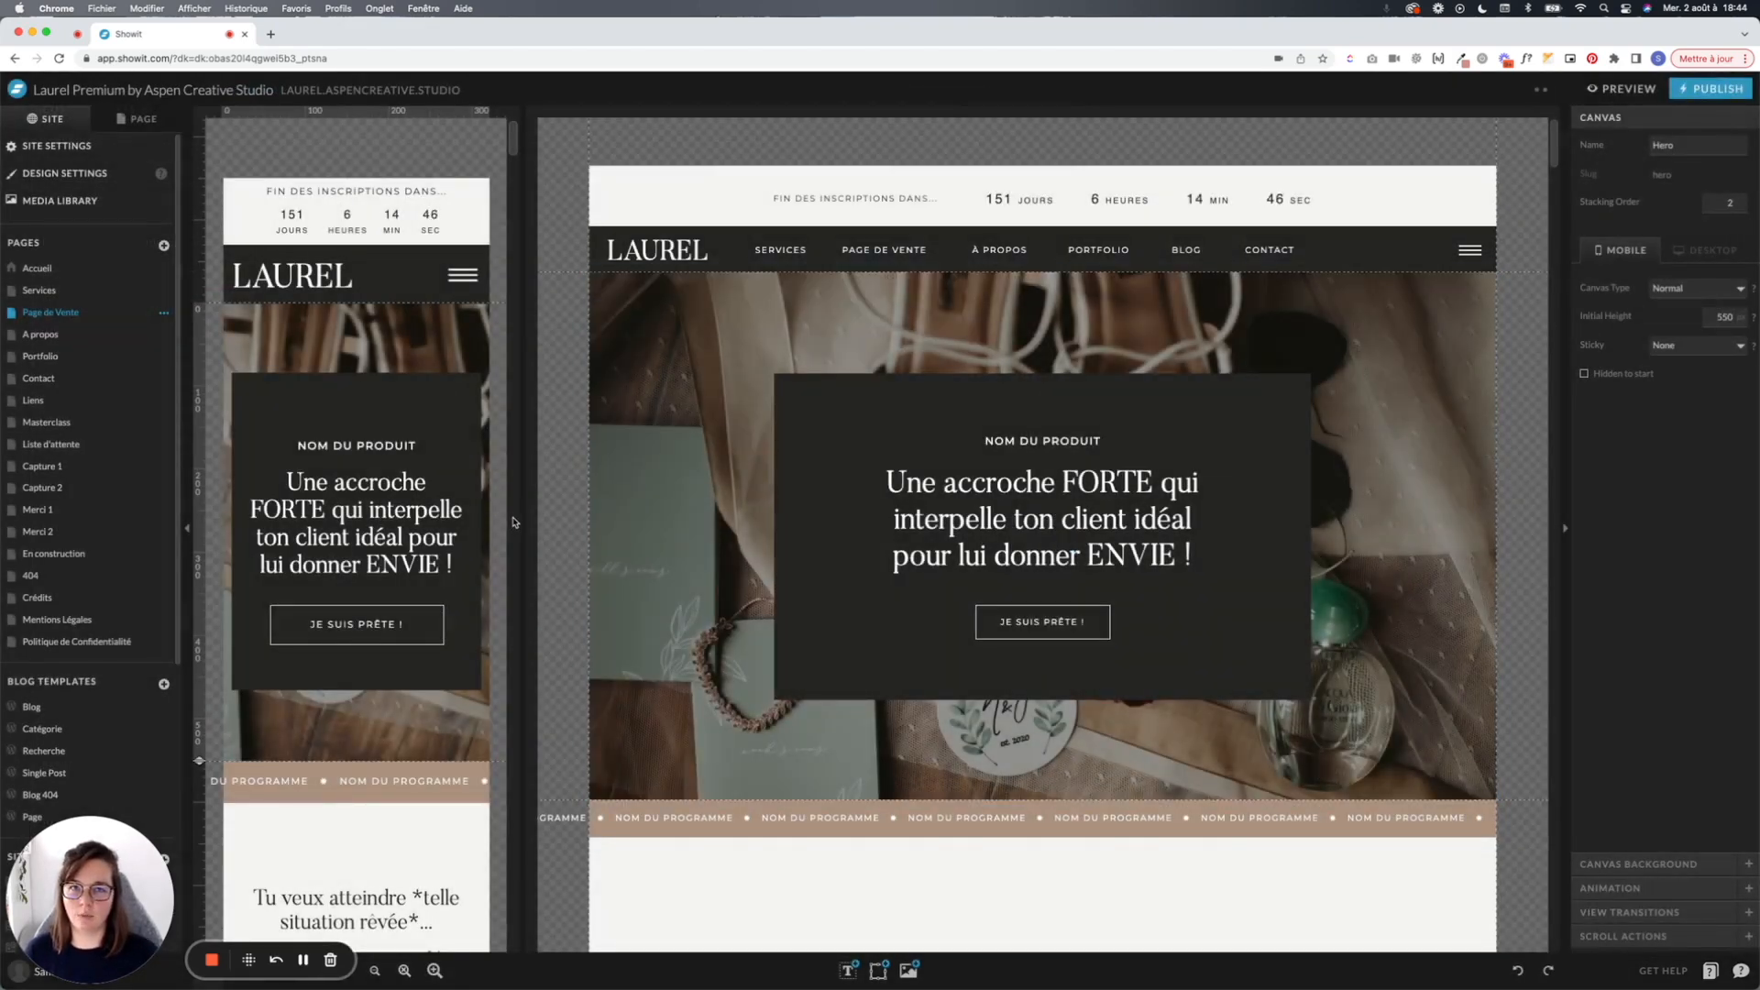
Step: In the site style, set the Title type style's letter case to Normal and its font to Harlow Script
left_click(113, 146)
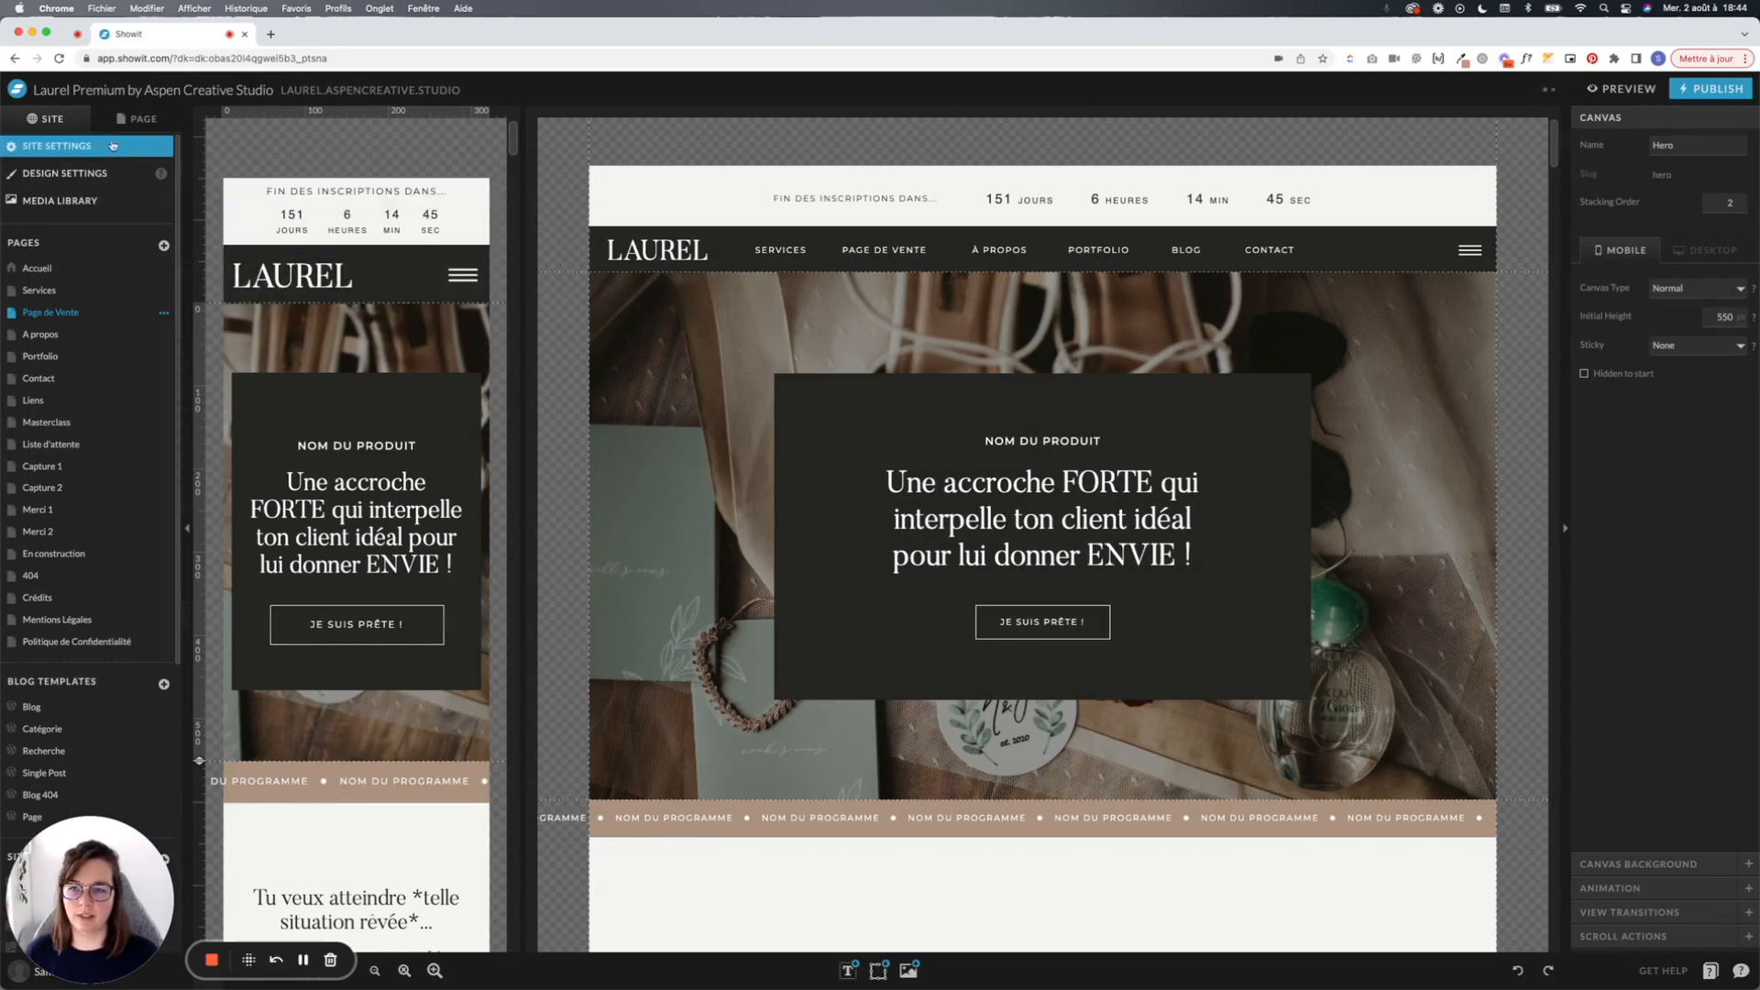
left_click(68, 172)
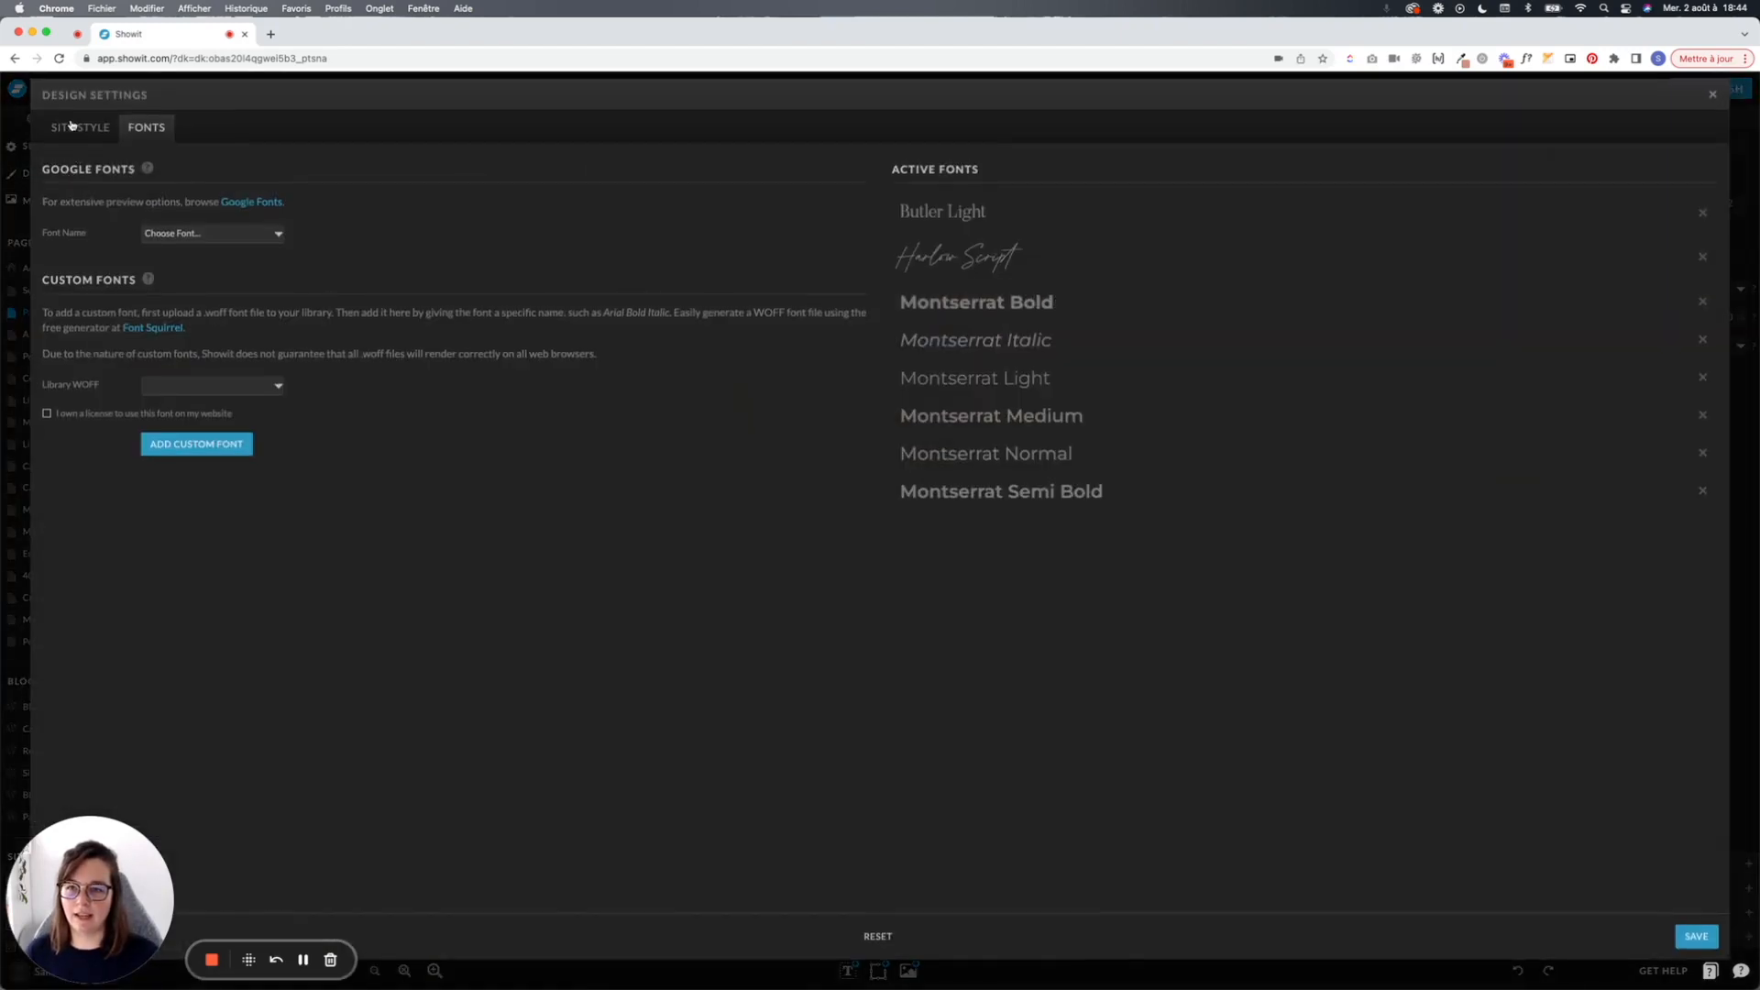
left_click(72, 128)
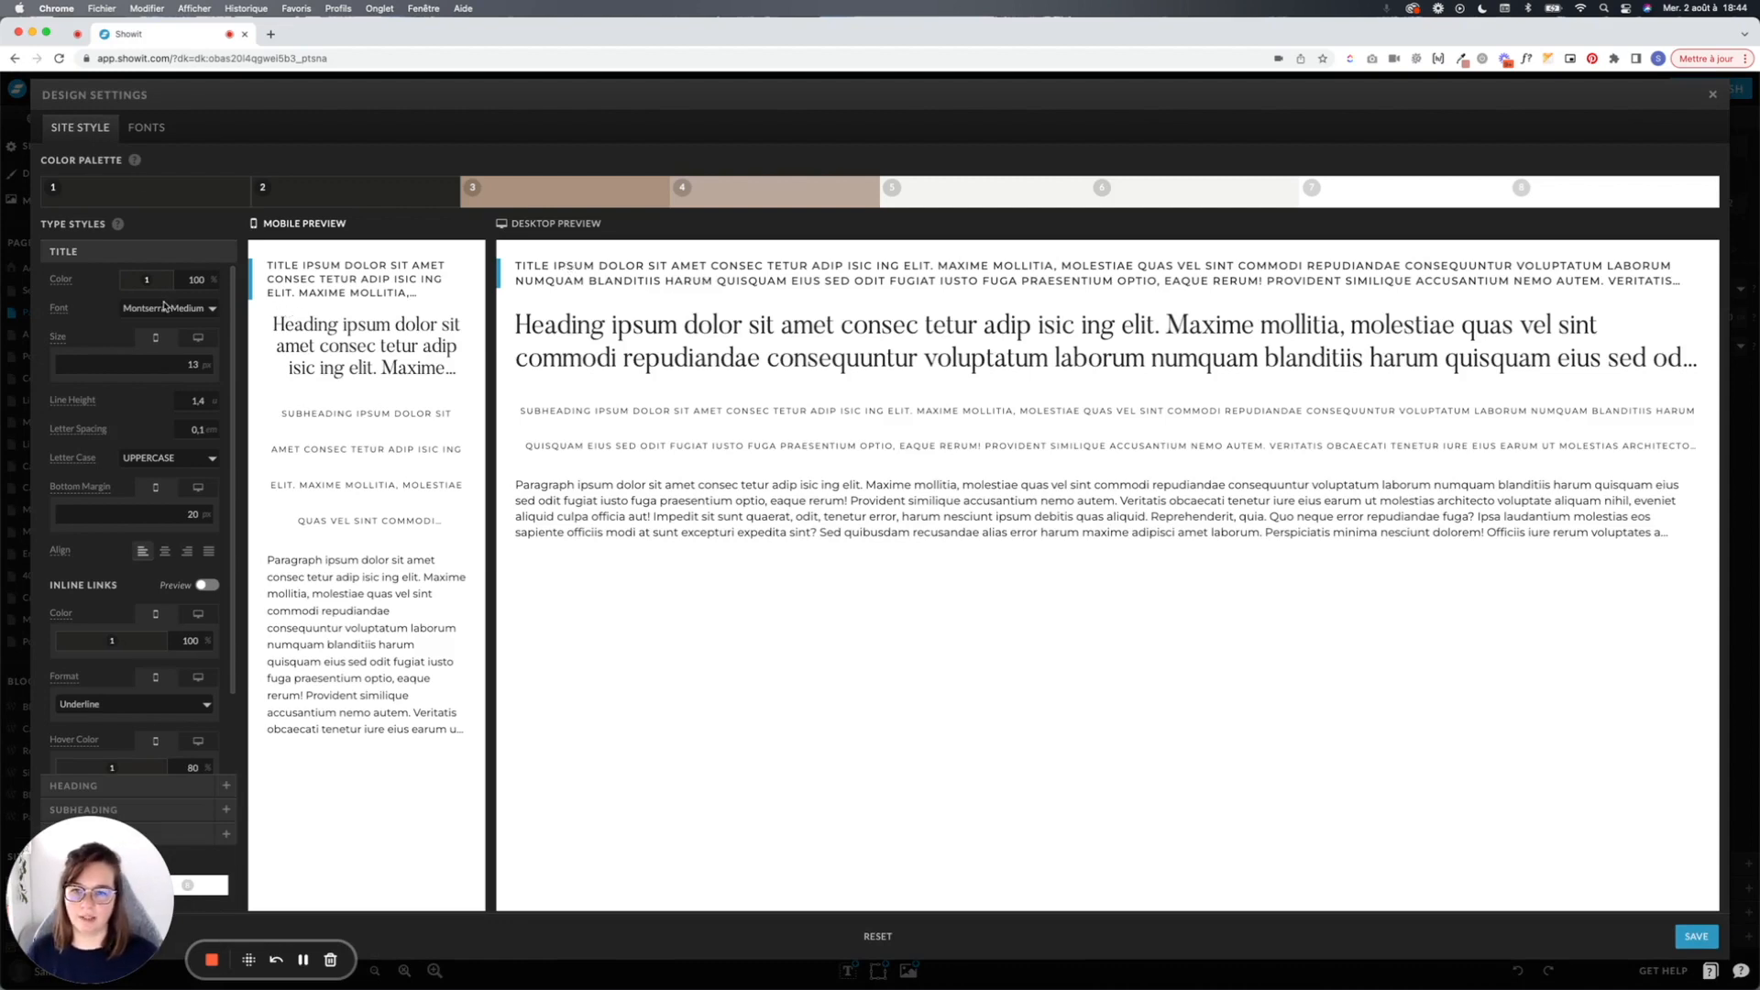
left_click(168, 461)
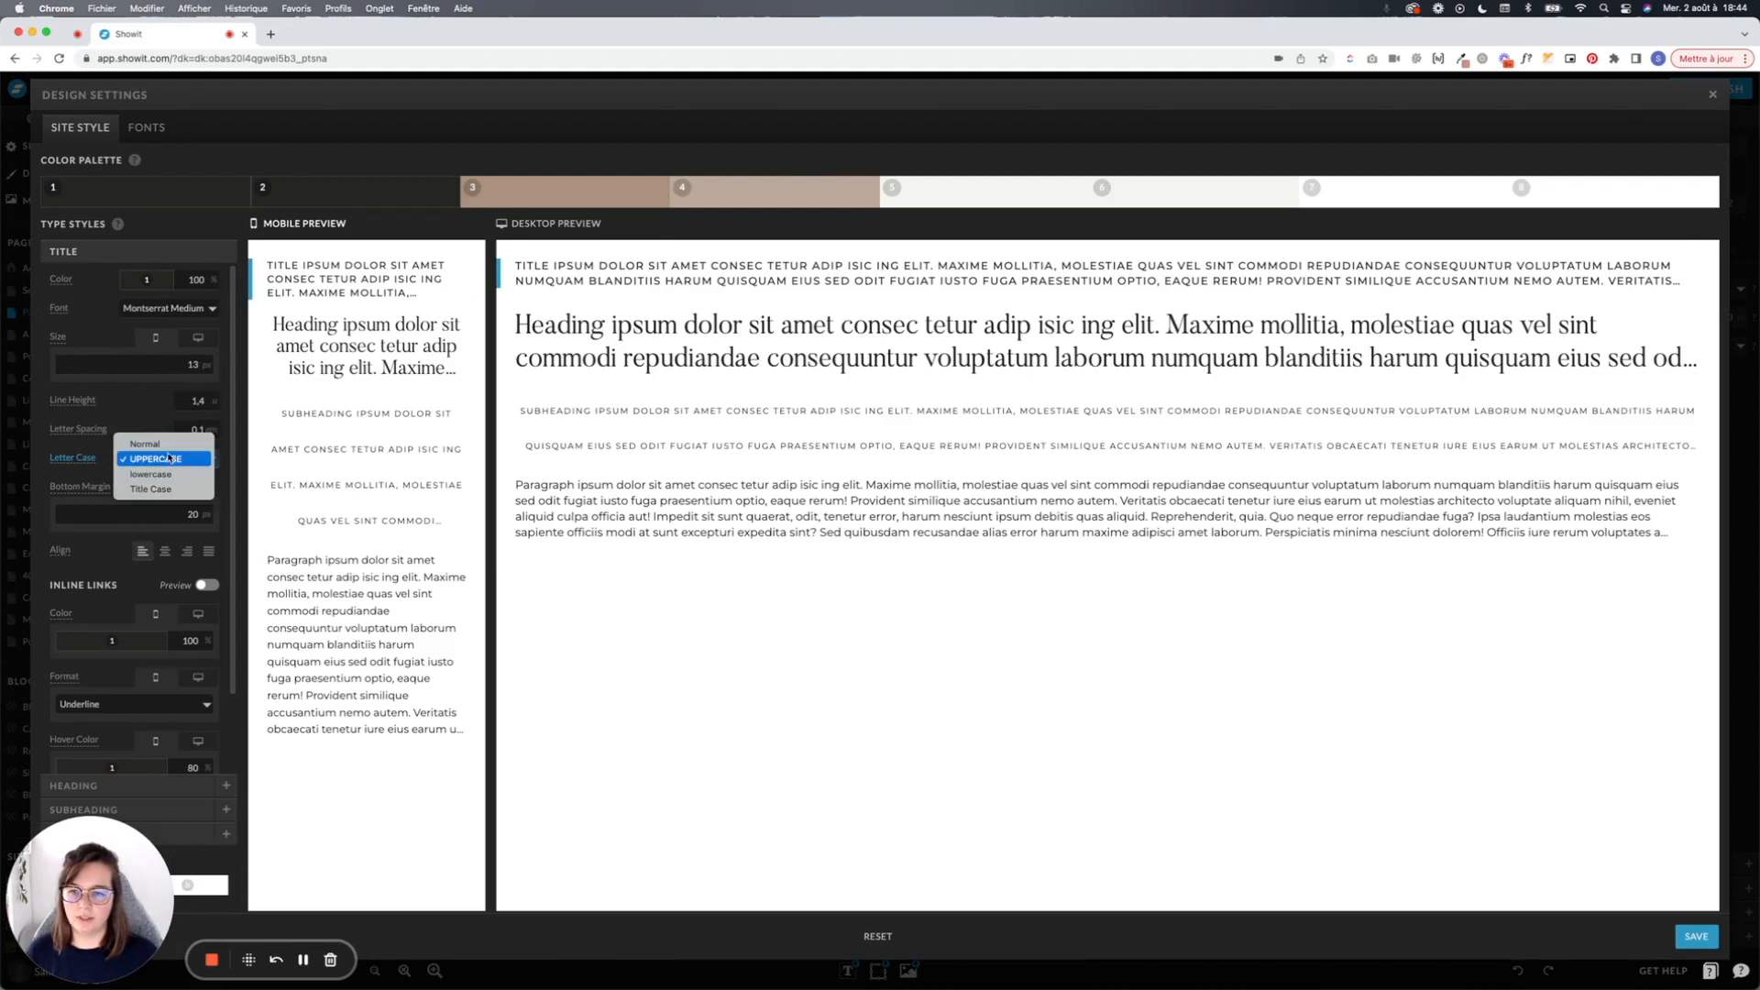
left_click(170, 440)
left_click(181, 308)
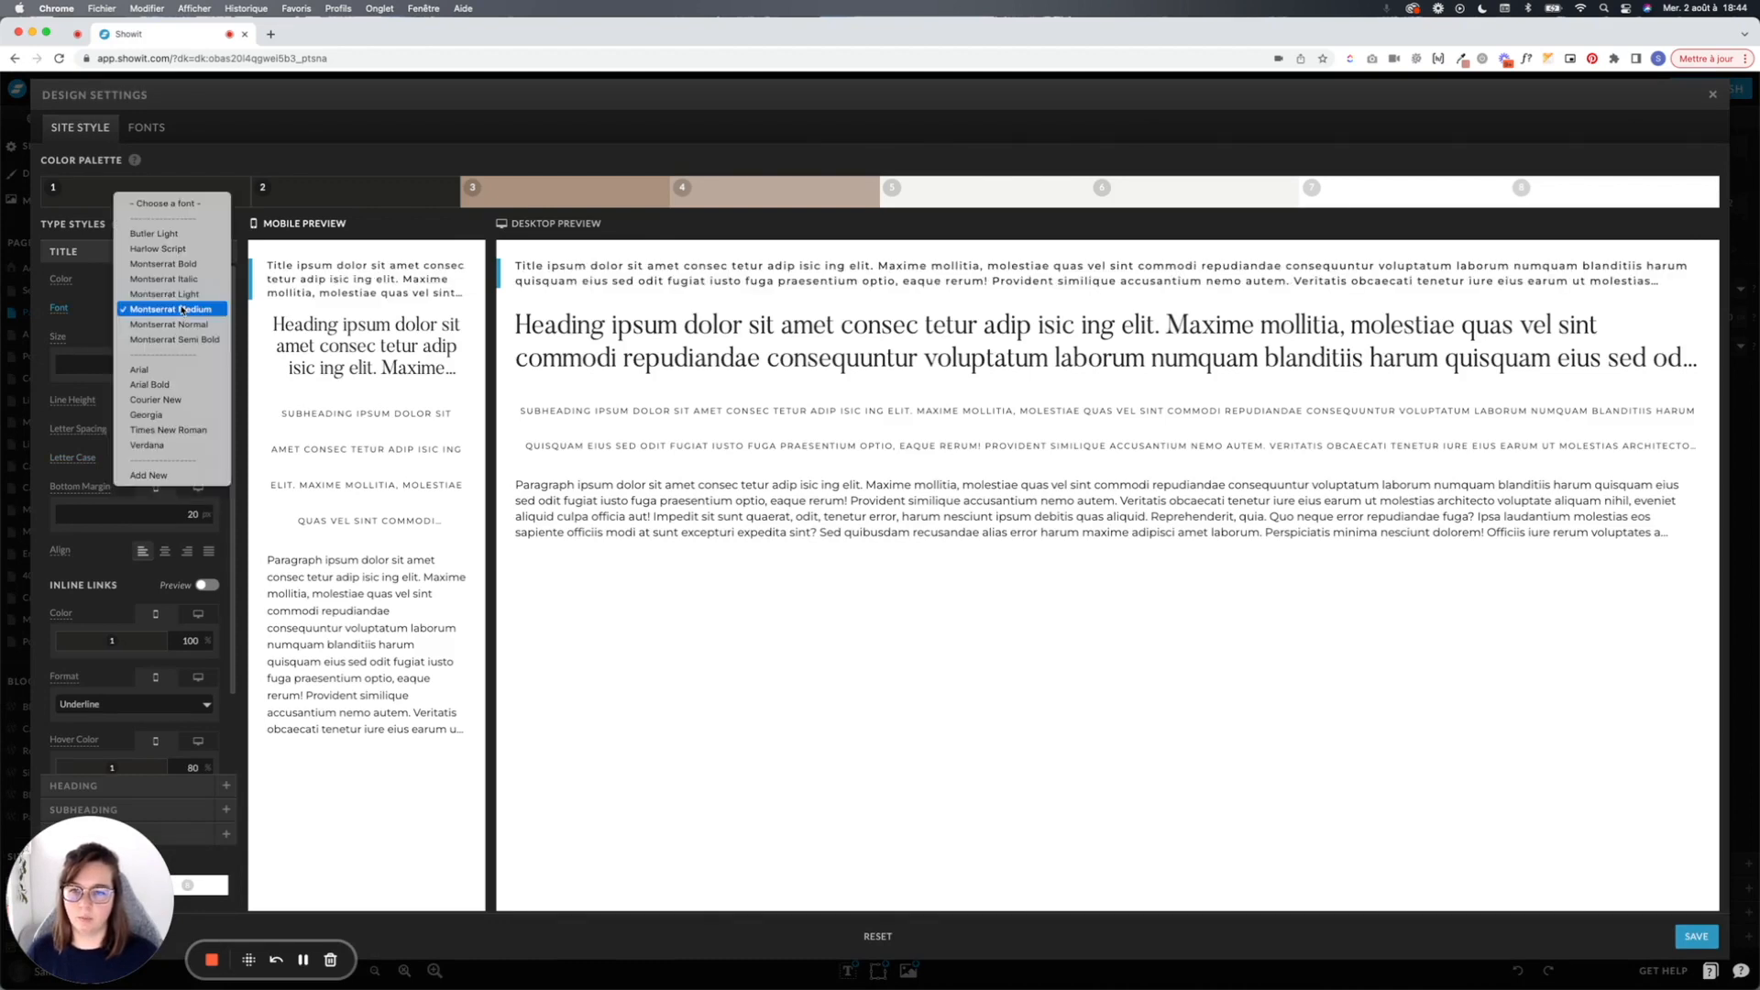
left_click(167, 250)
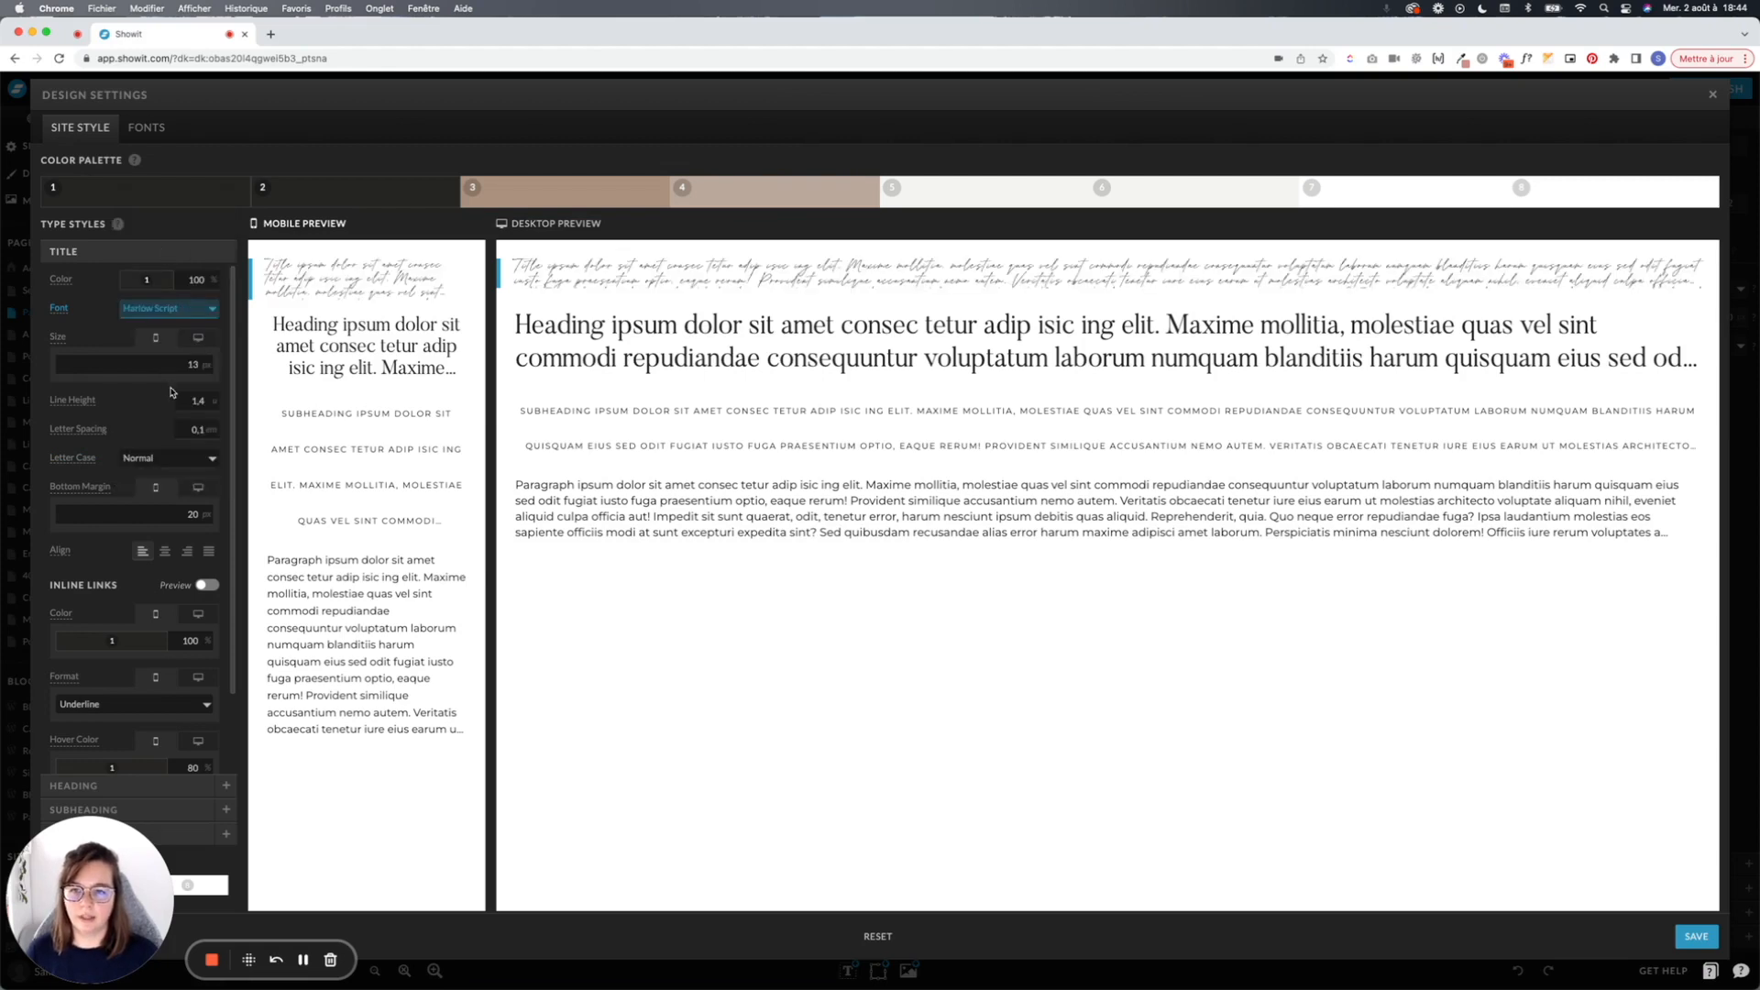
Step: Increase the Title style's mobile text size, set its desktop size to 26 px, and save the design settings
left_click_drag(205, 364, 199, 342)
left_click(199, 339)
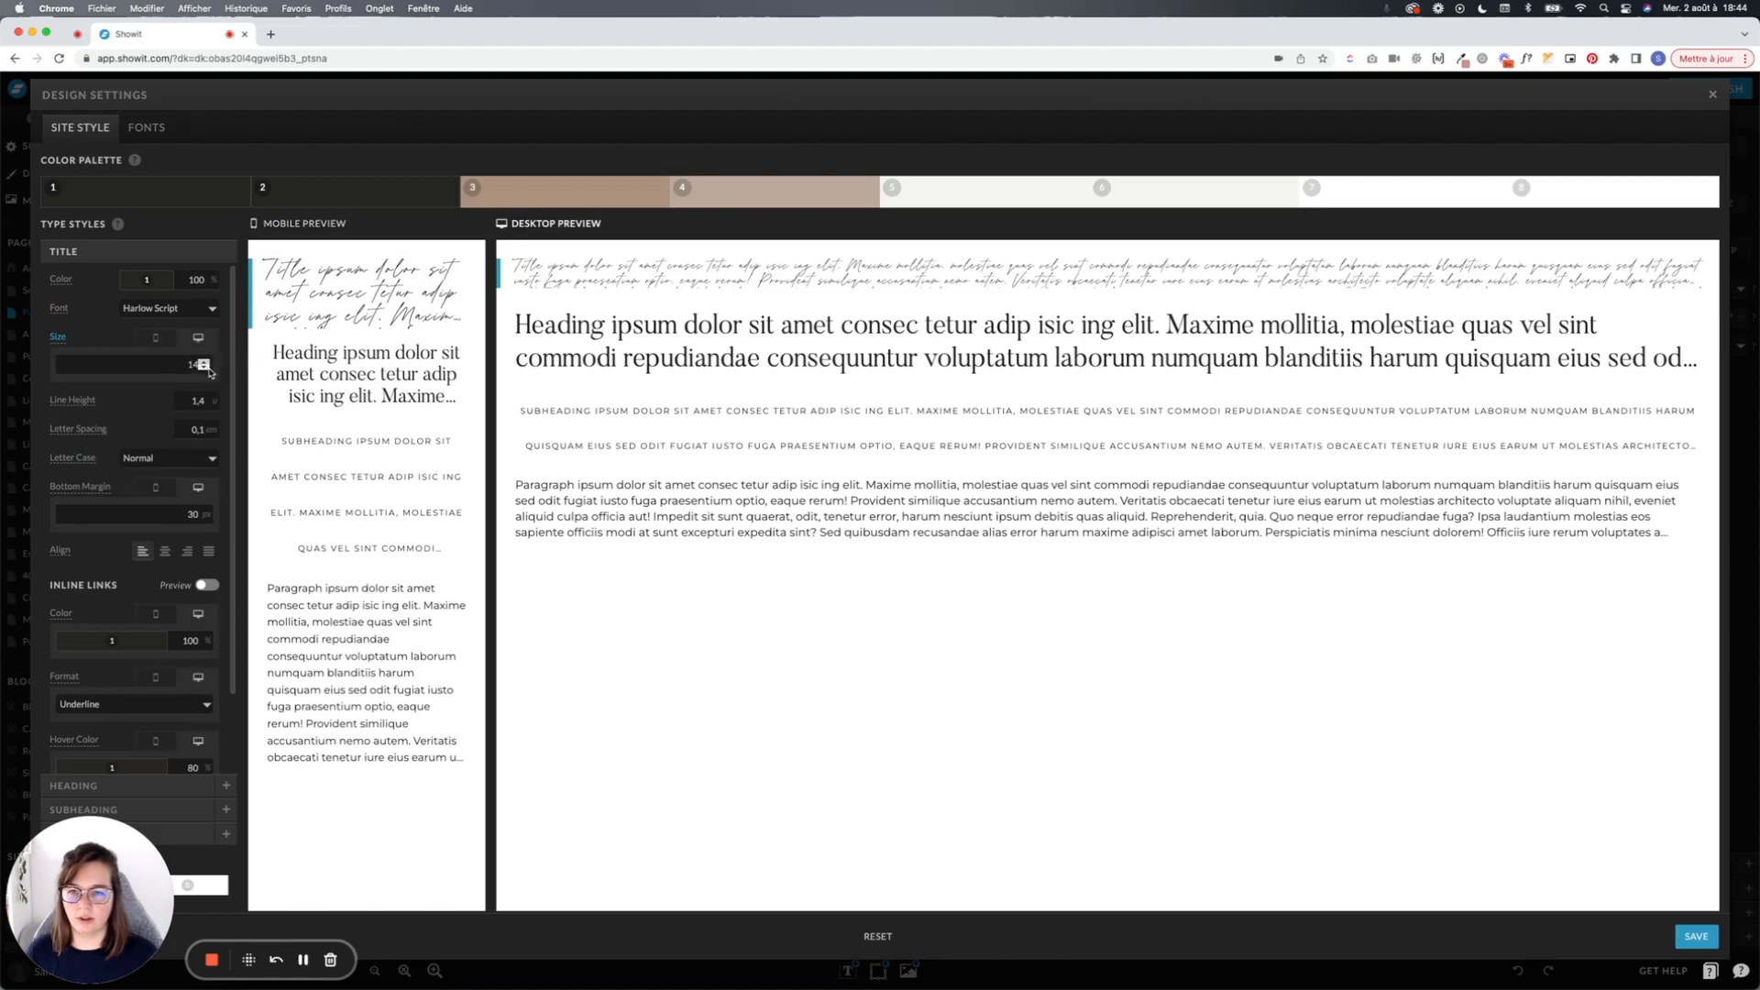
left_click(205, 363)
left_click(204, 365)
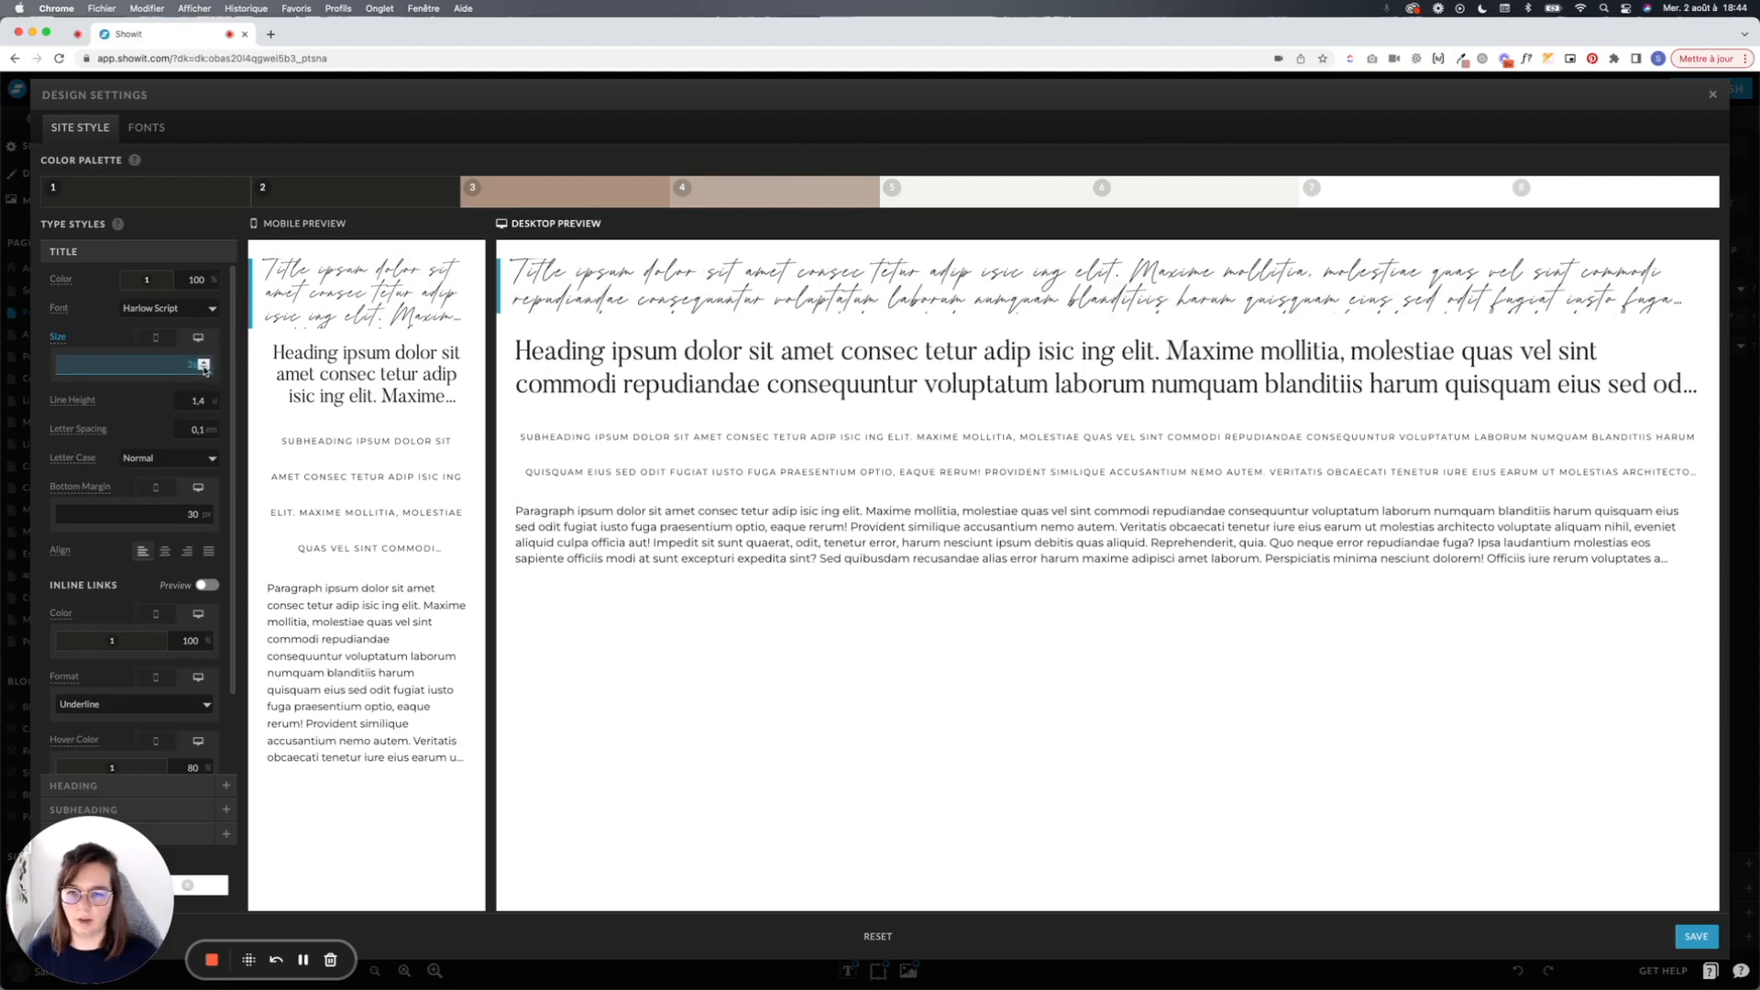
left_click(1703, 942)
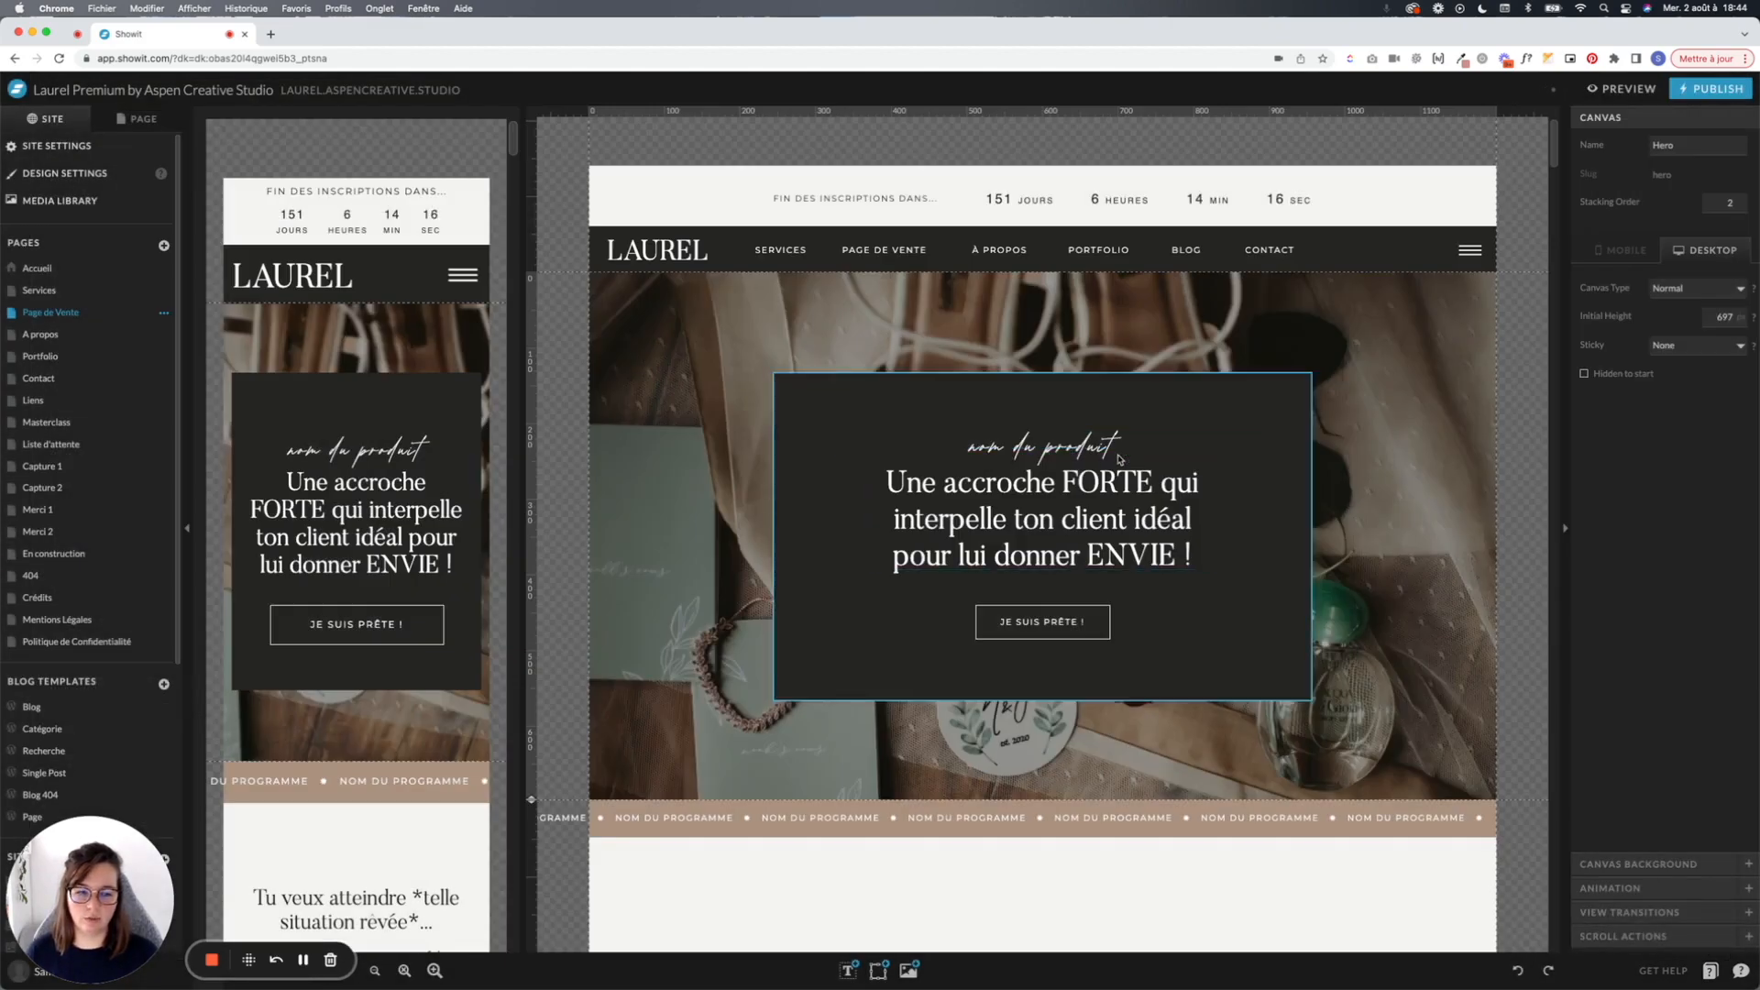
Step: Widen the desktop text "Le changement c'est maintenant" in the Presentation canvas to 590 px and center it horizontally
left_click(1095, 456)
scroll(1269, 614, "down", 5)
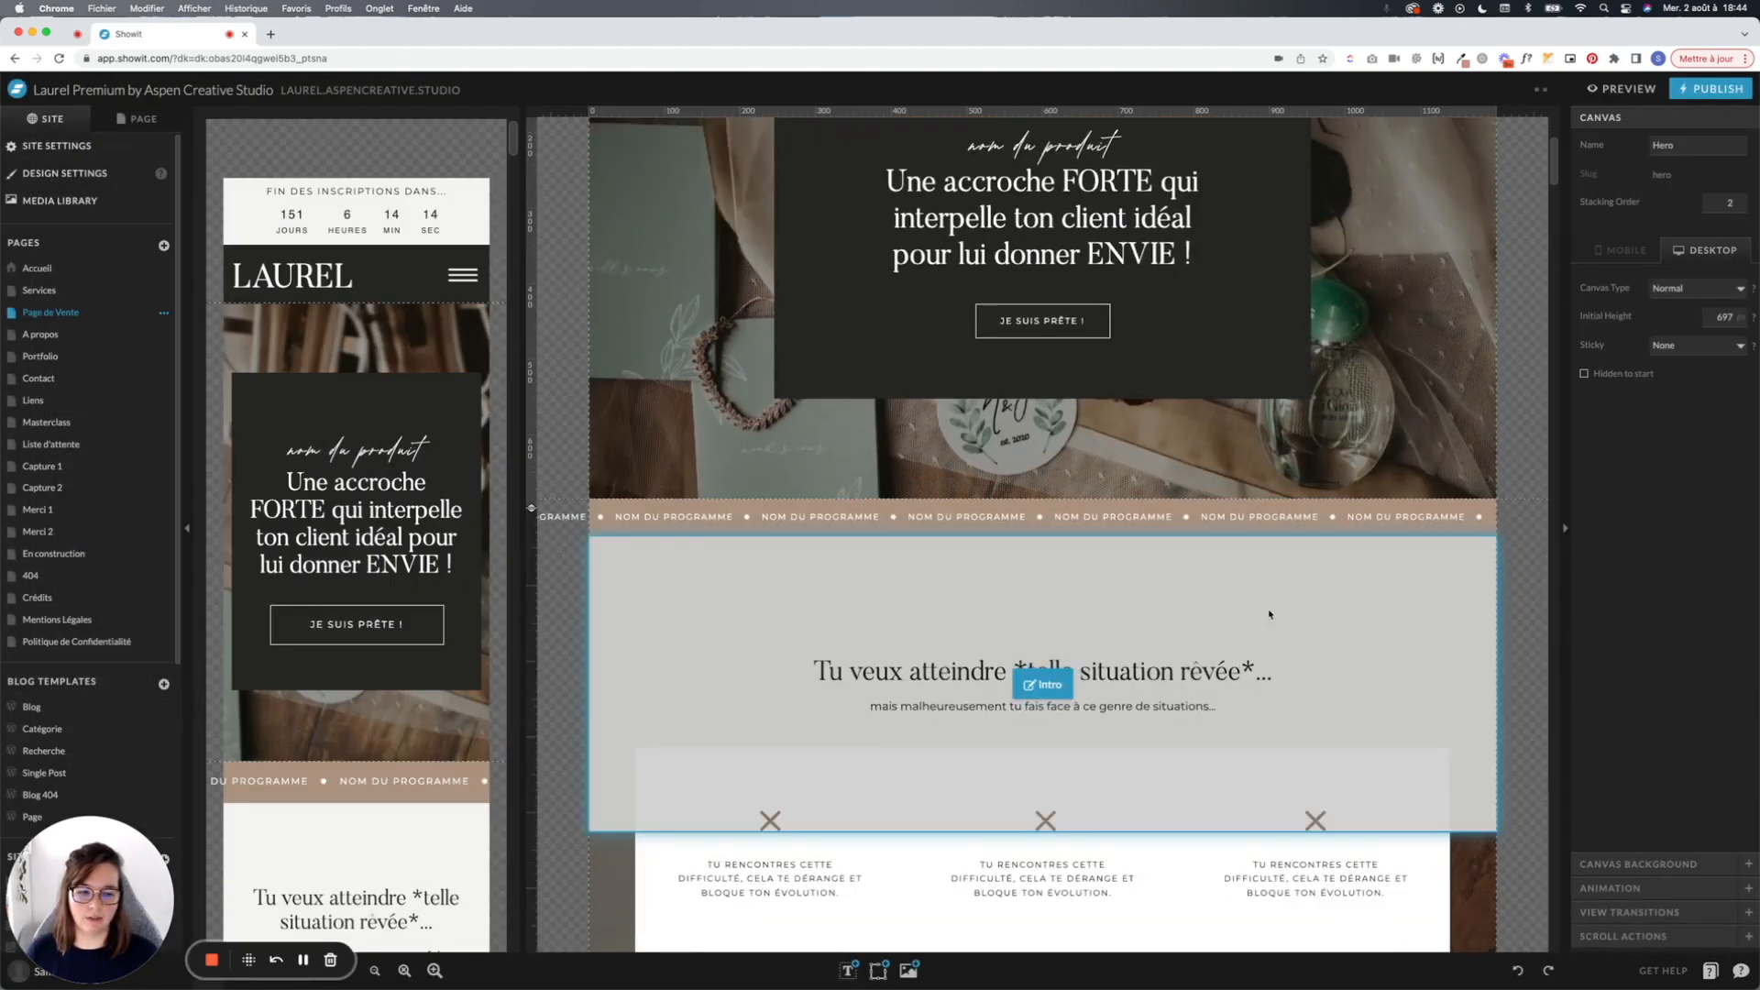
scroll(1270, 615, "down", 4)
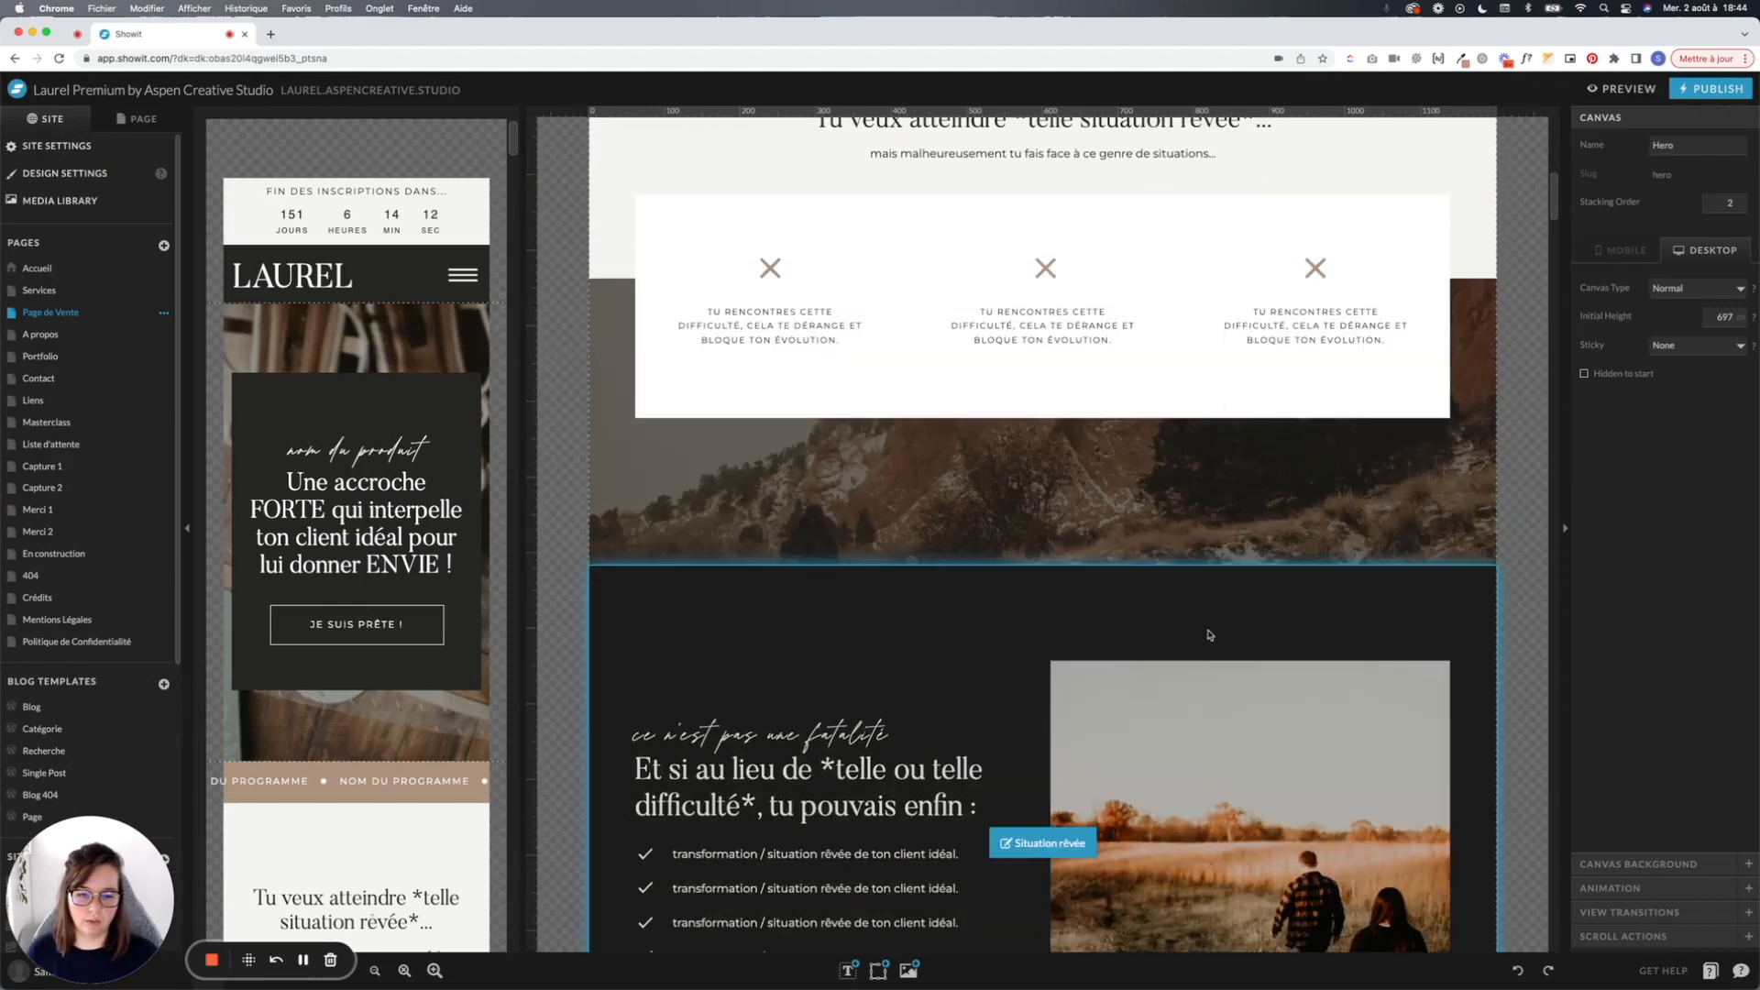
scroll(1044, 679, "down", 8)
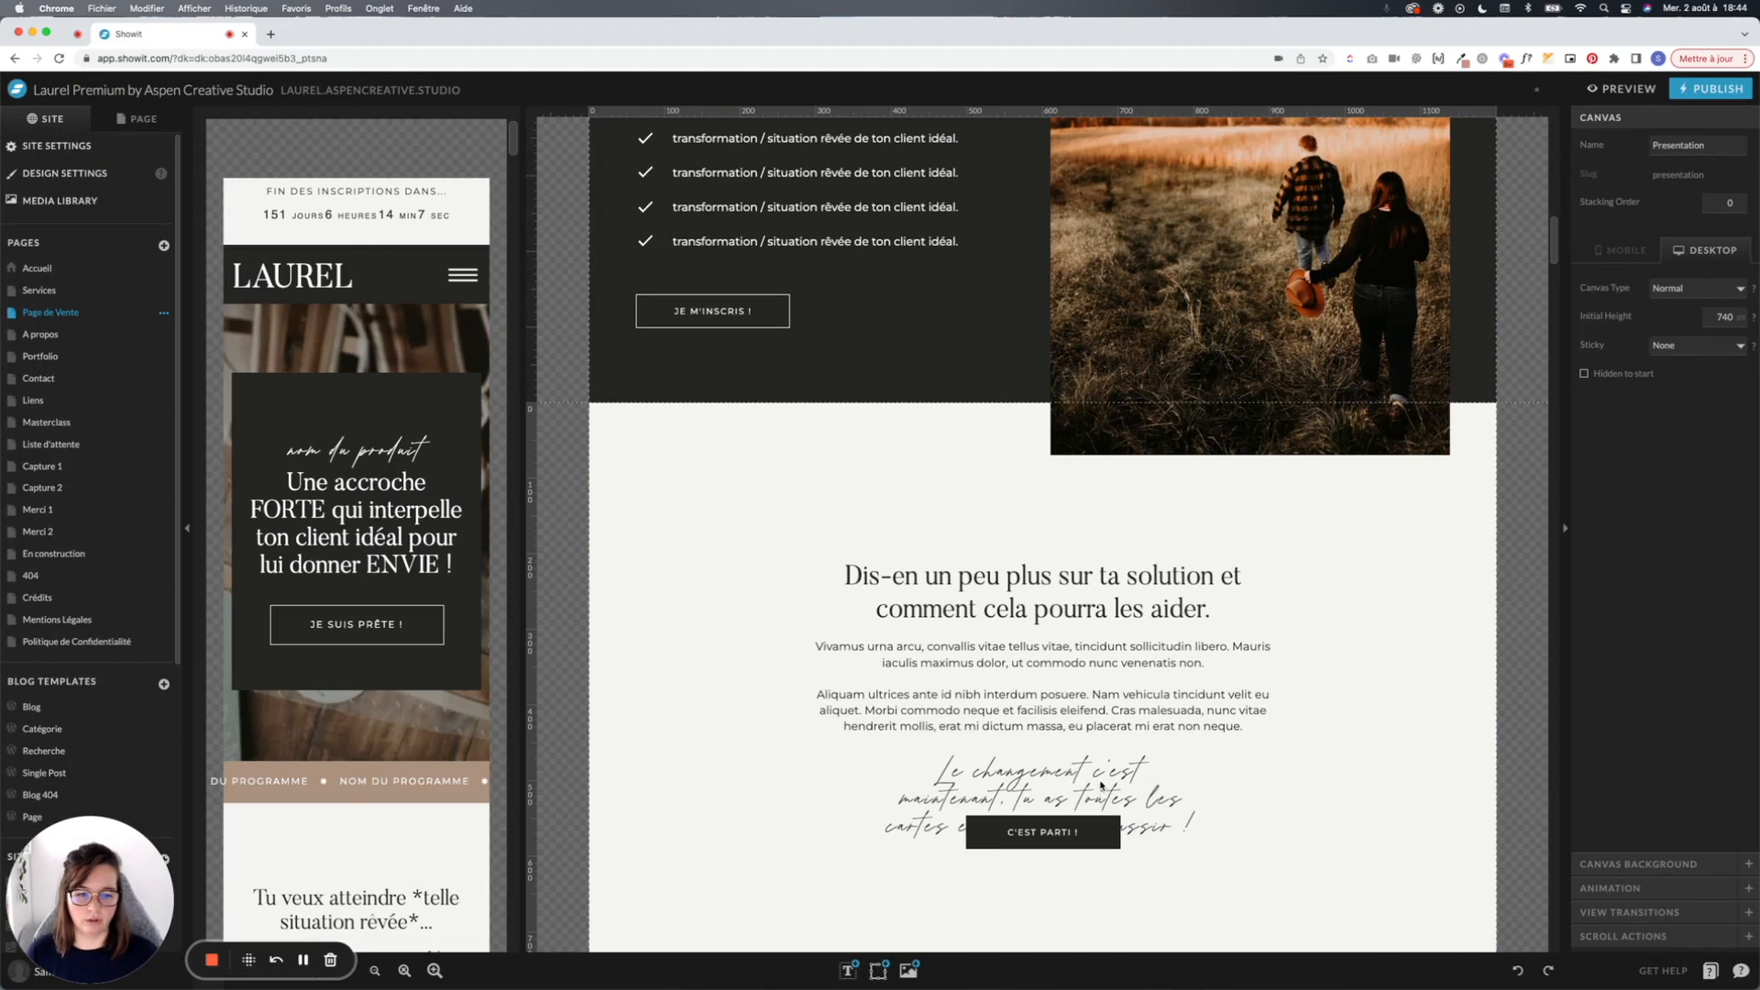
left_click(1185, 773)
left_click_drag(1201, 773, 1326, 775)
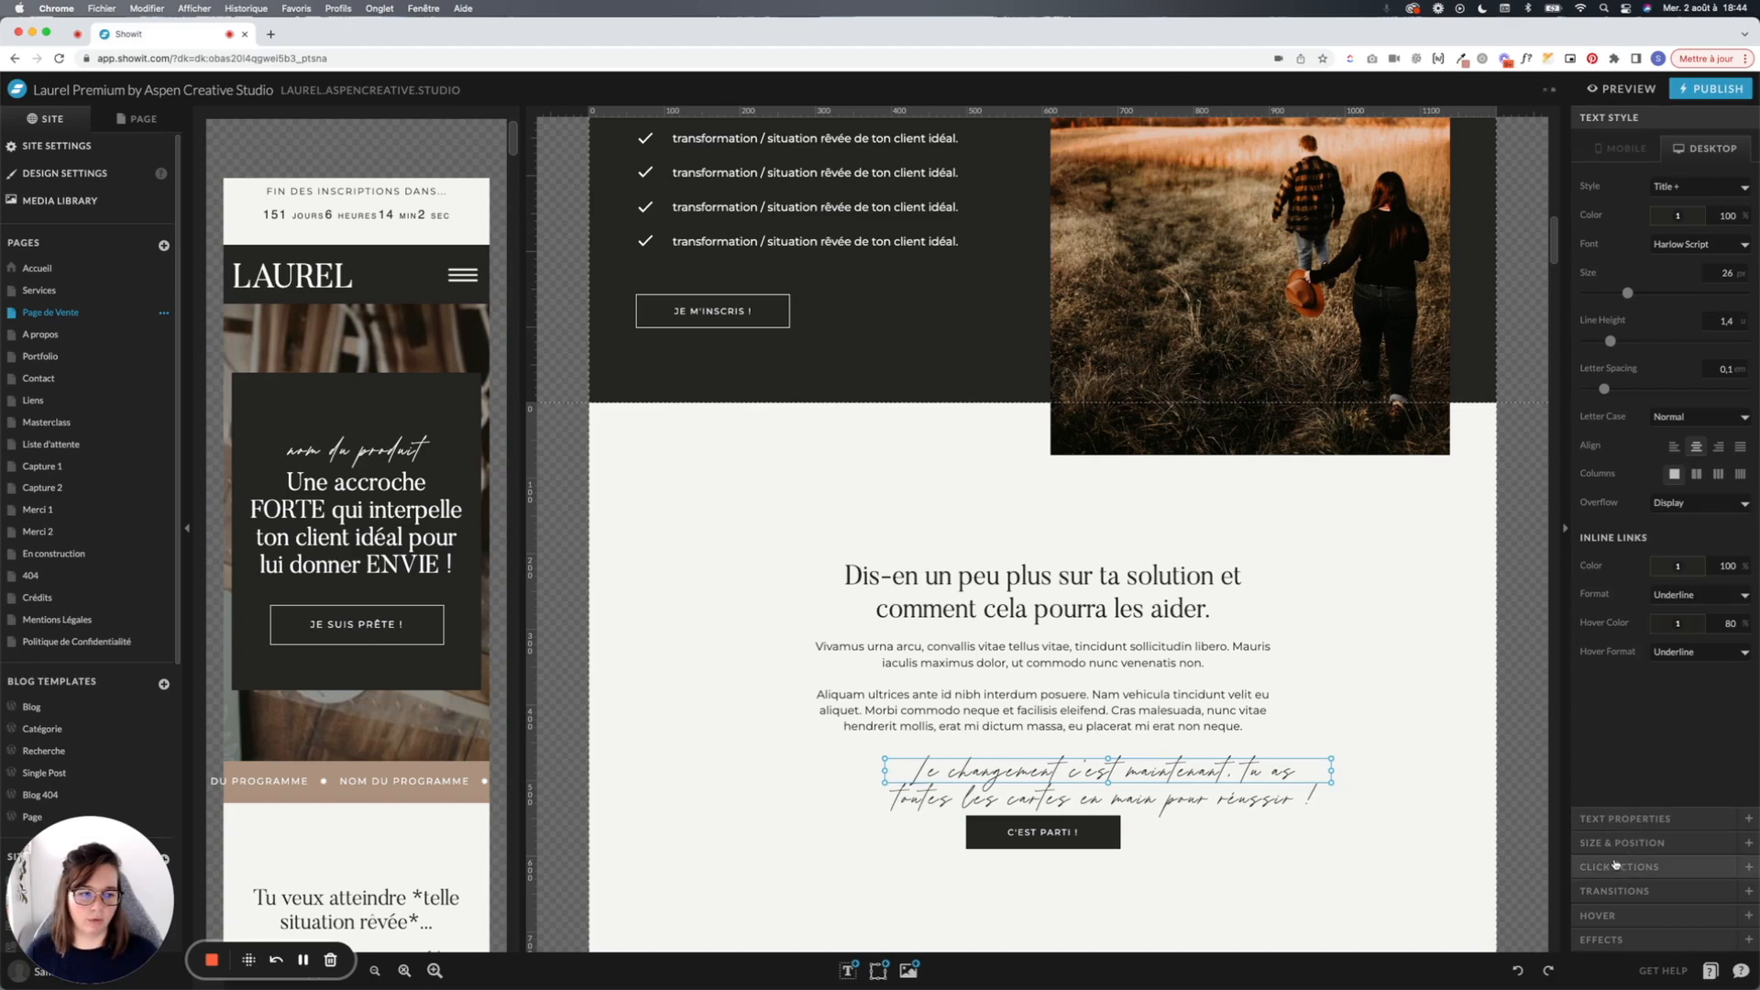
left_click(1637, 843)
left_click(1689, 389)
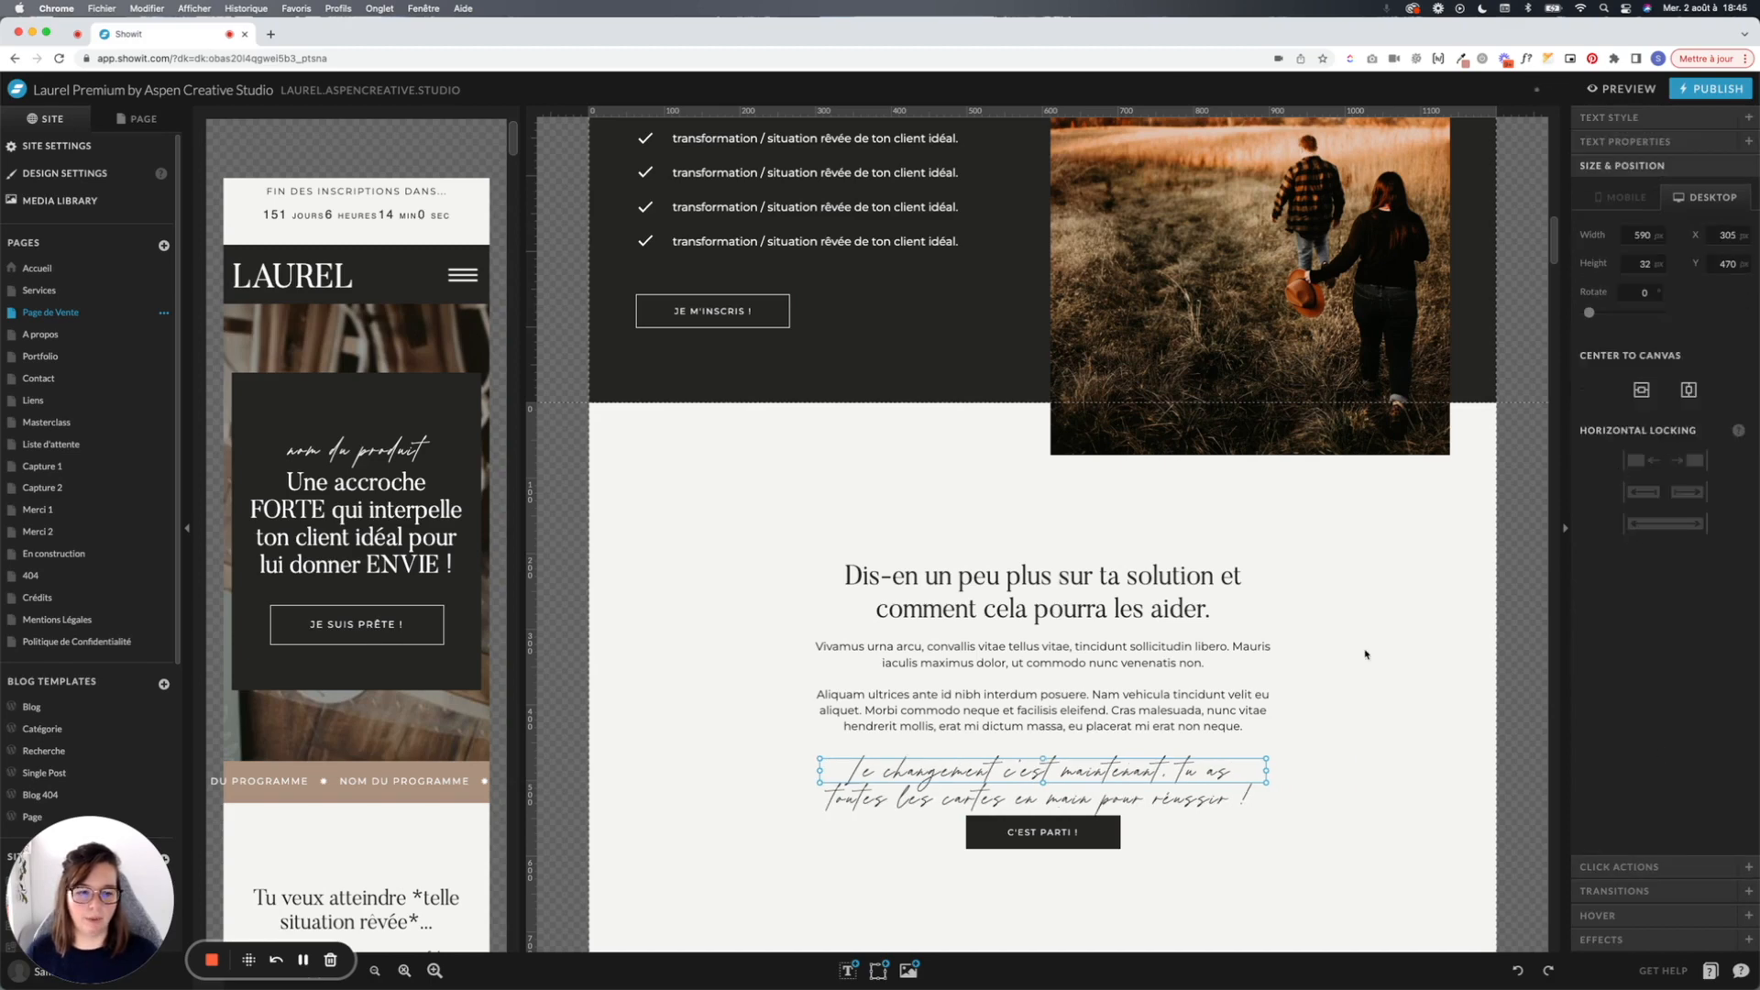
left_click(1360, 657)
Step: Review the font files in the media library and the type styles in the site's design settings
scroll(1360, 658, "up", 5)
scroll(1360, 656, "up", 10)
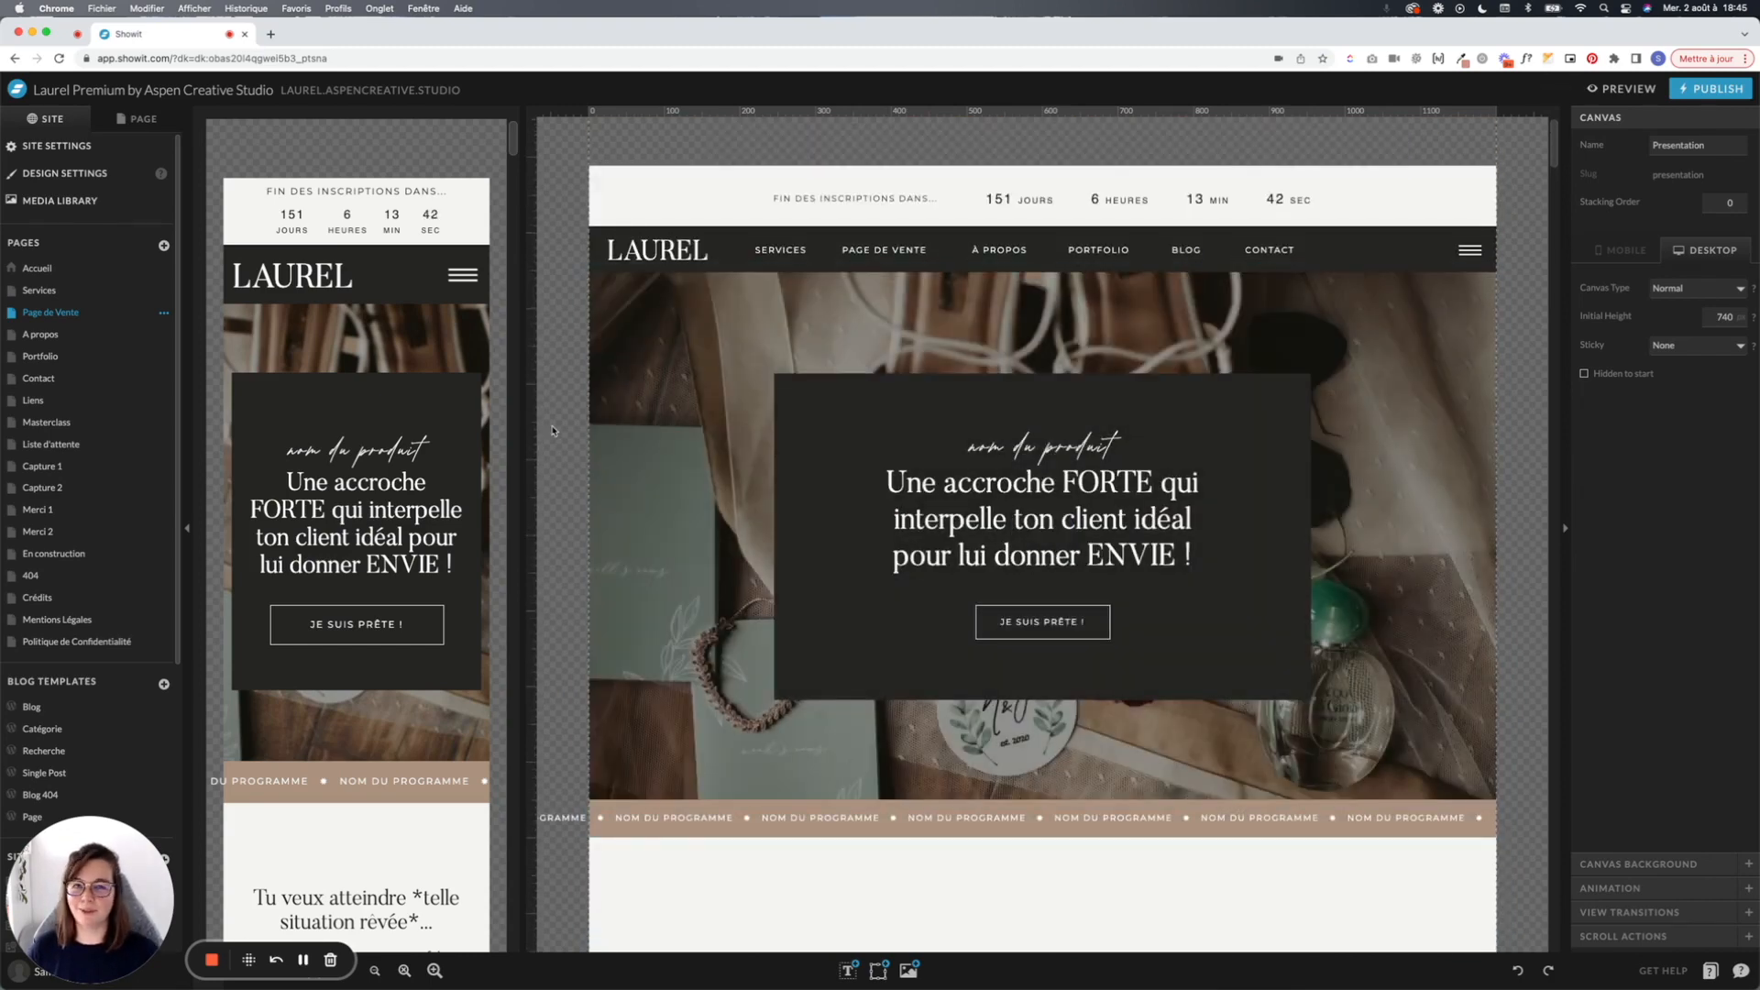
left_click(83, 200)
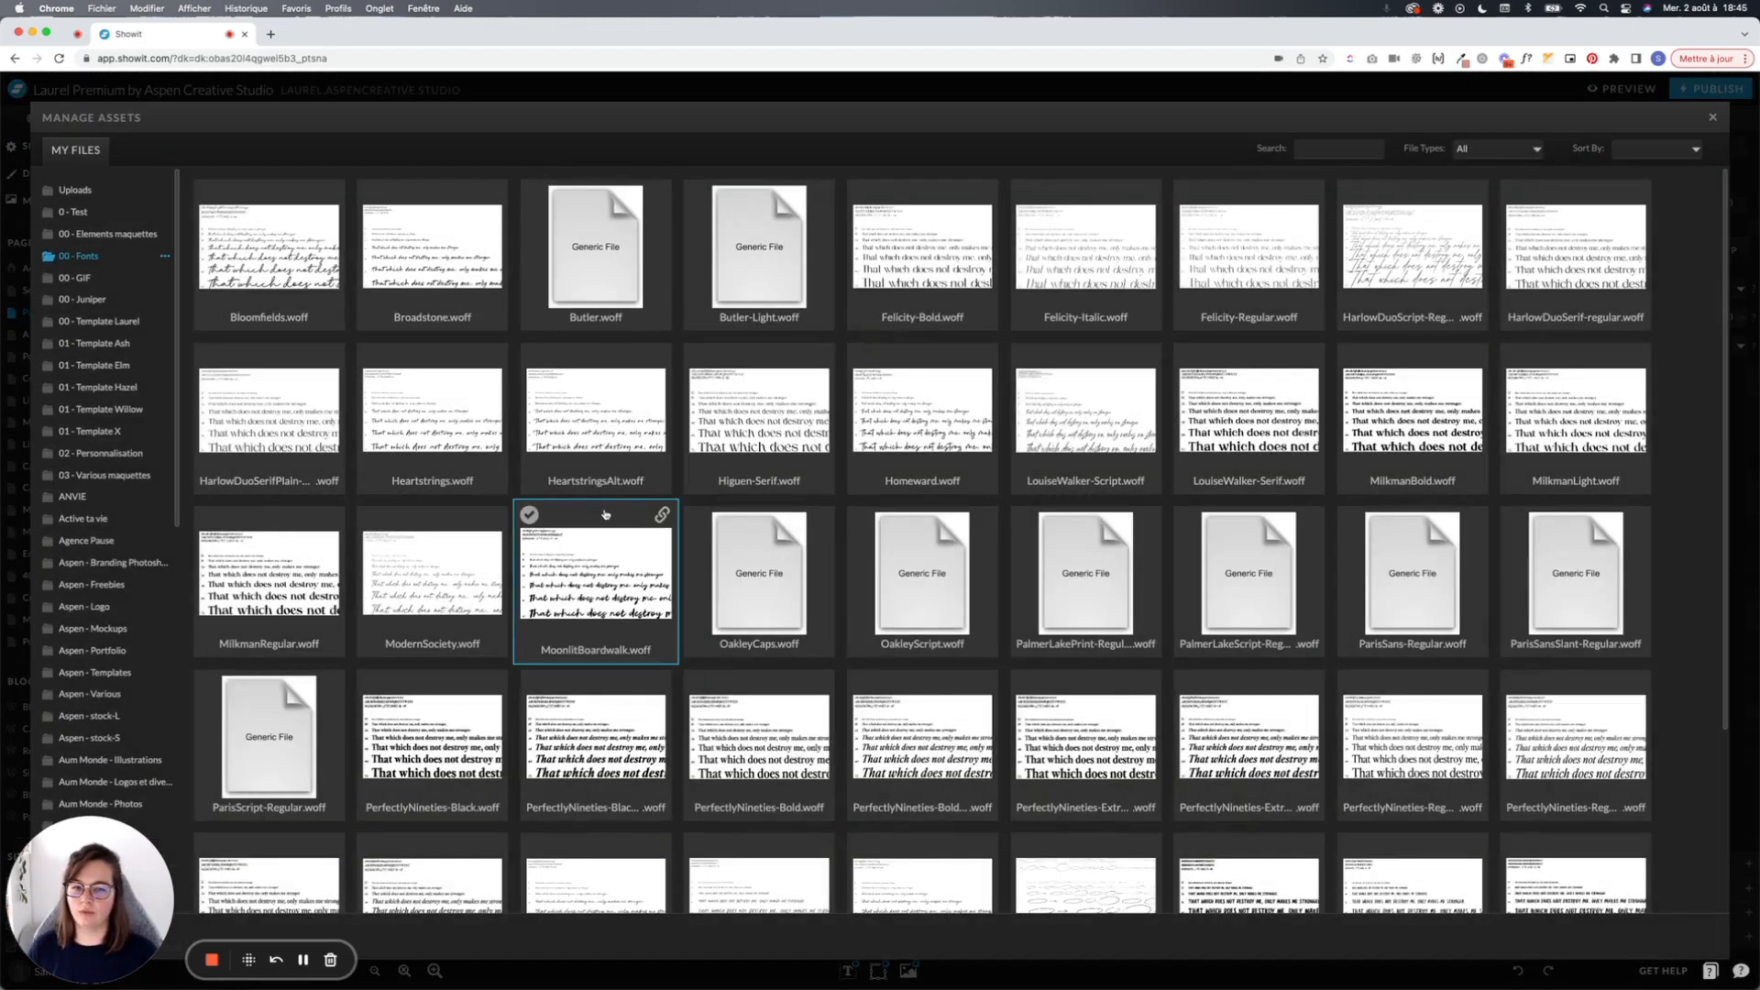
left_click(1713, 117)
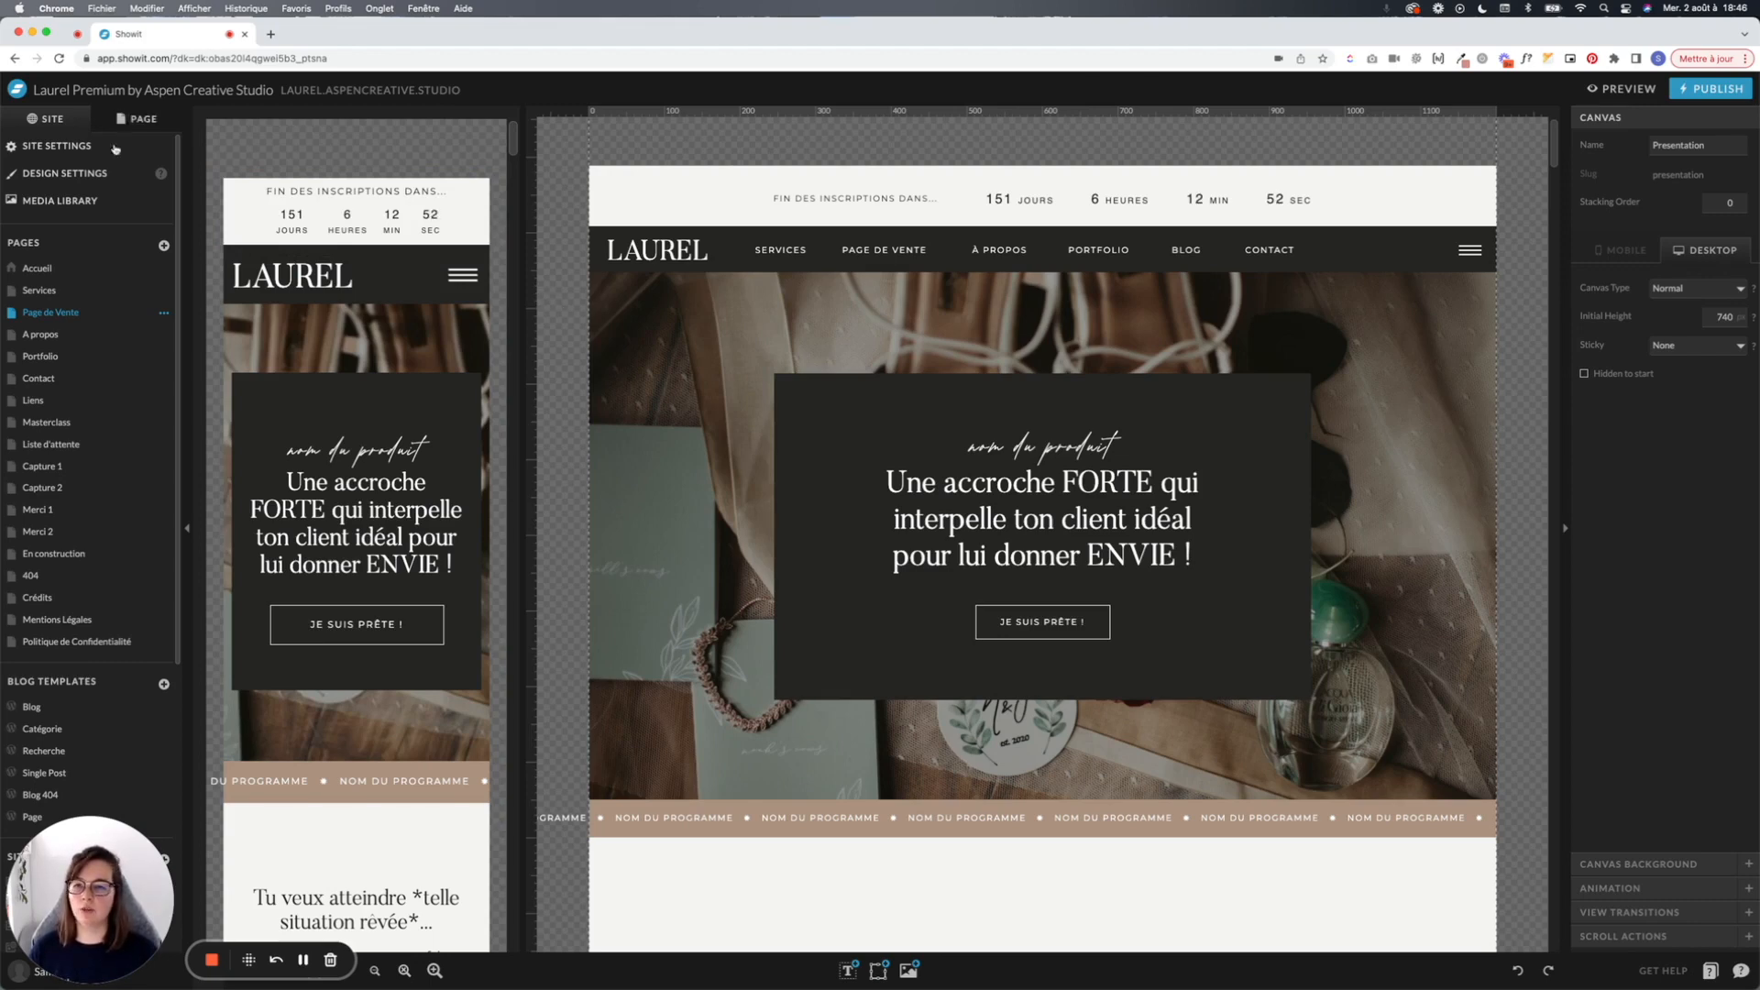
left_click(80, 175)
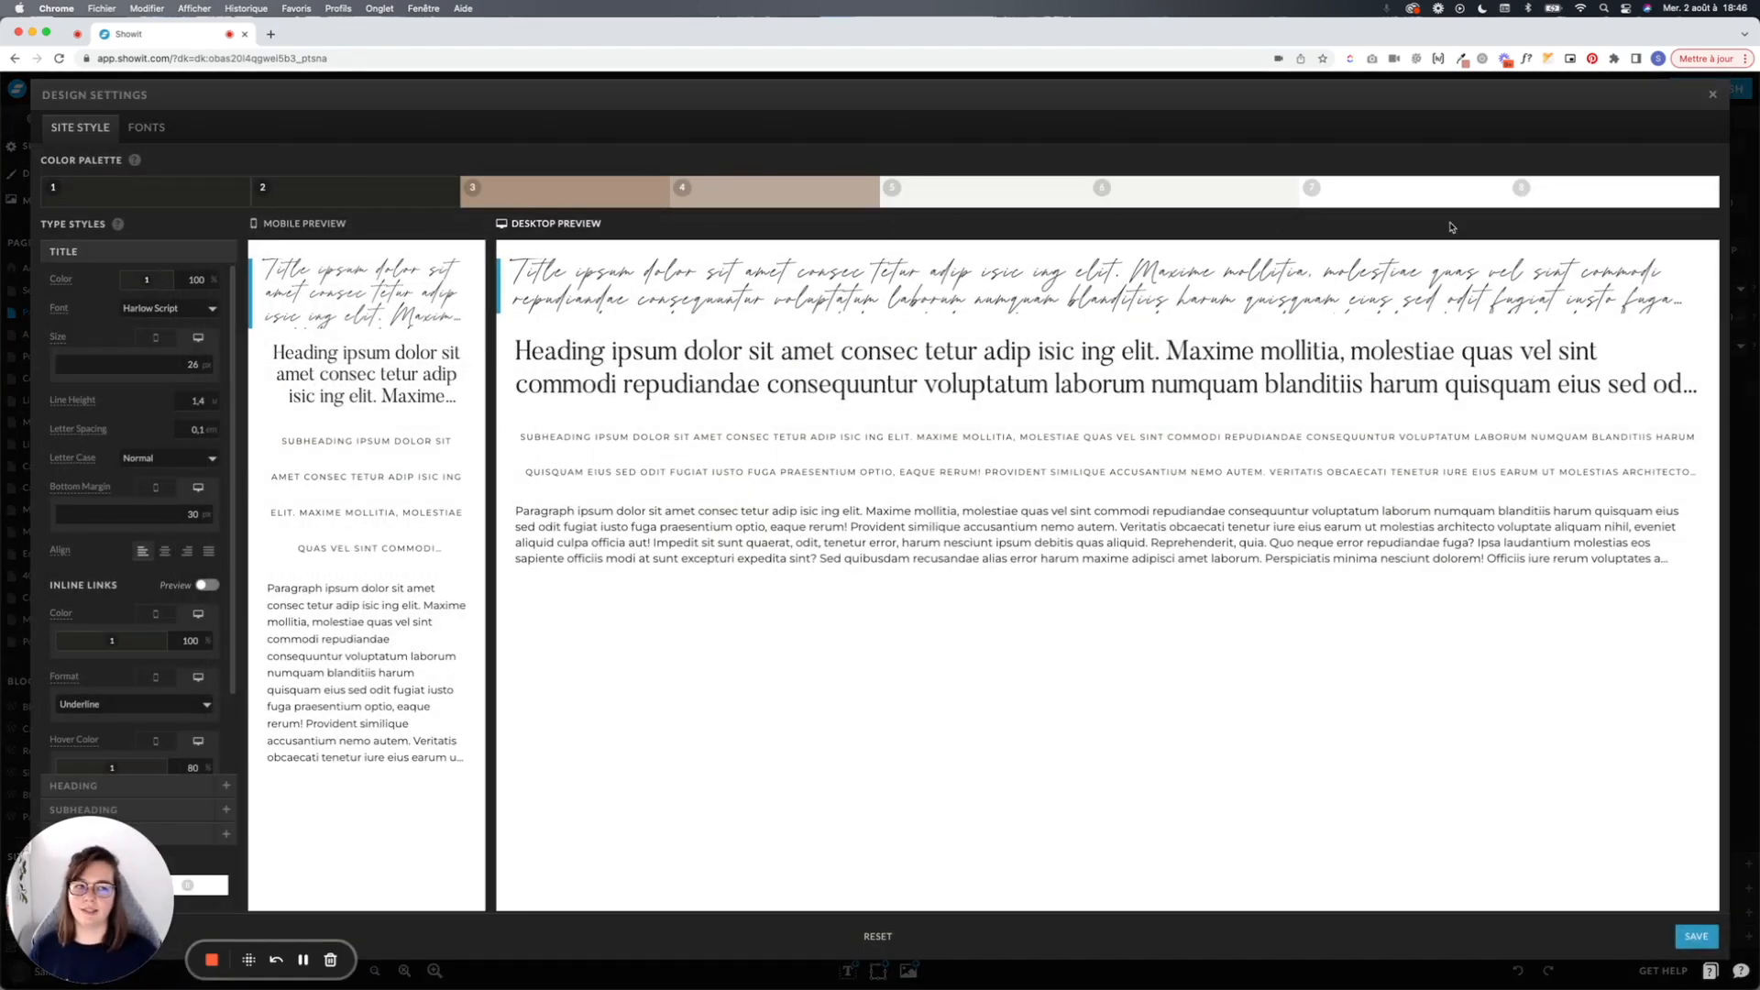
left_click(1714, 96)
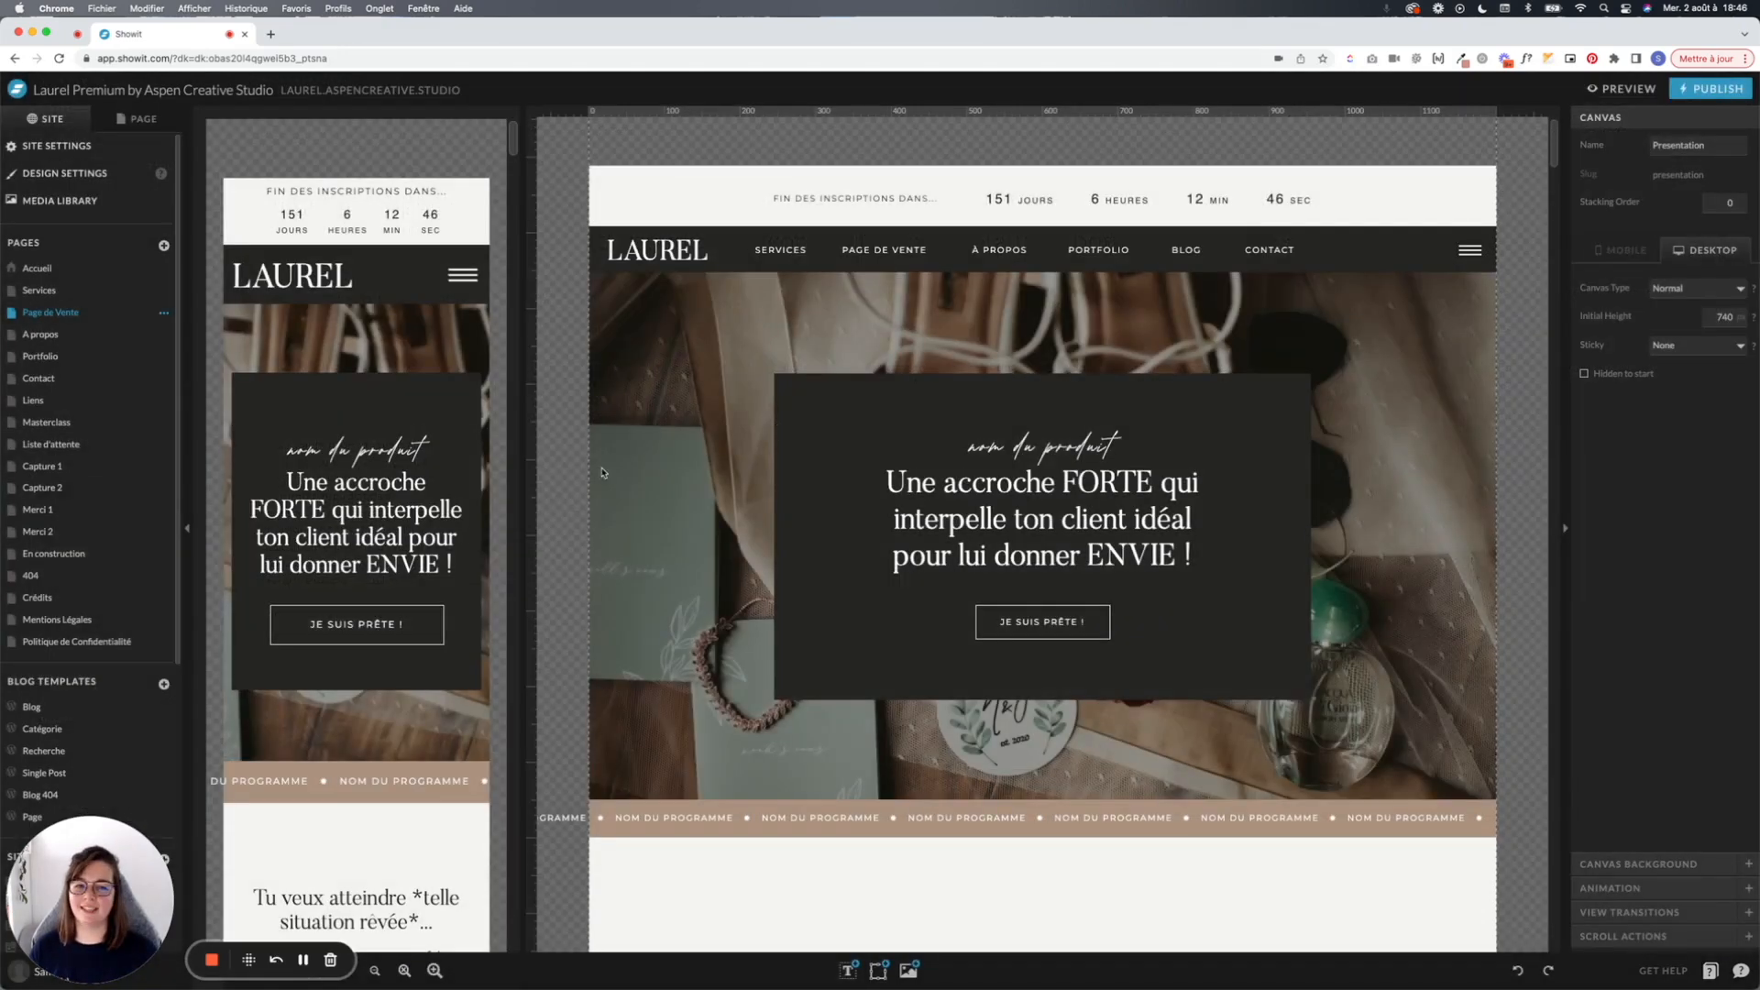